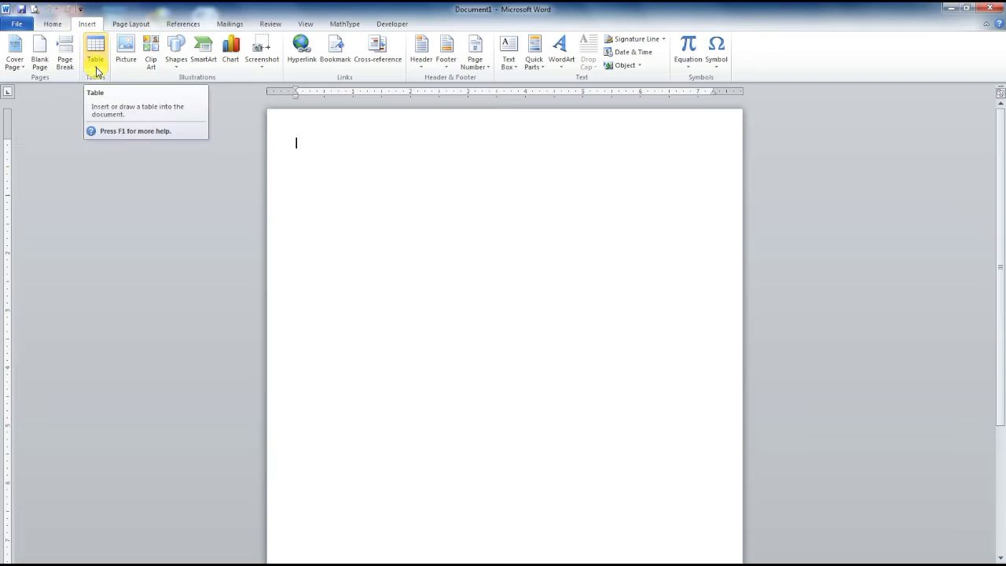
# Insert a 10-column by 4-row table at the top of the blank page
pyautogui.click(96, 71)
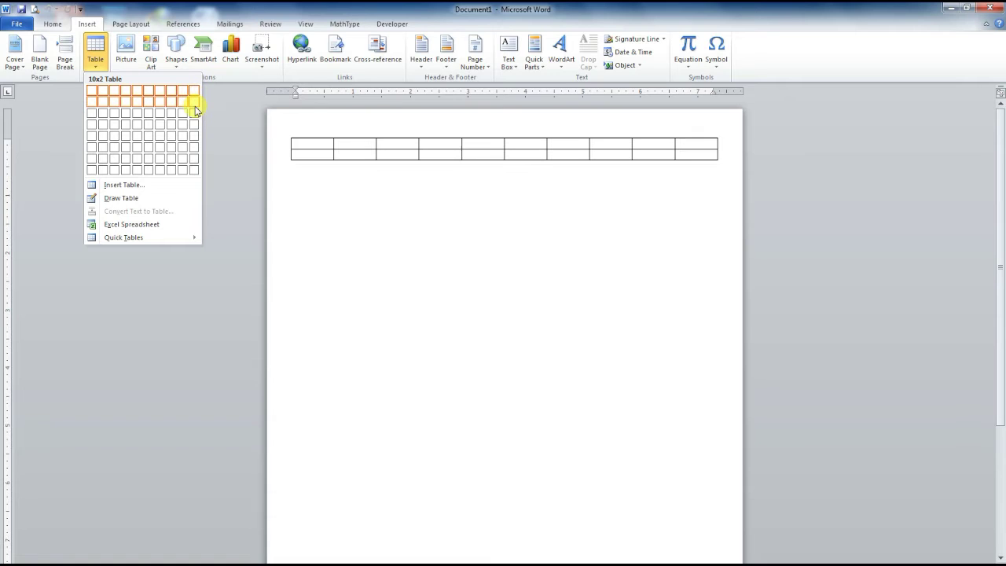
pyautogui.click(194, 124)
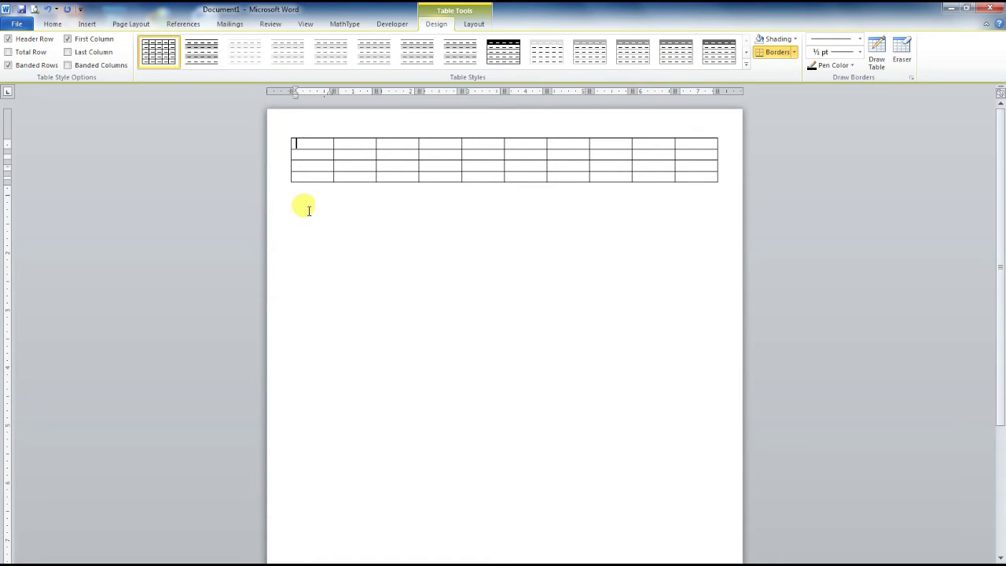
# Below the first table, convert a typed +----+----+----+ line into a one-row, three-cell table
pyautogui.click(309, 210)
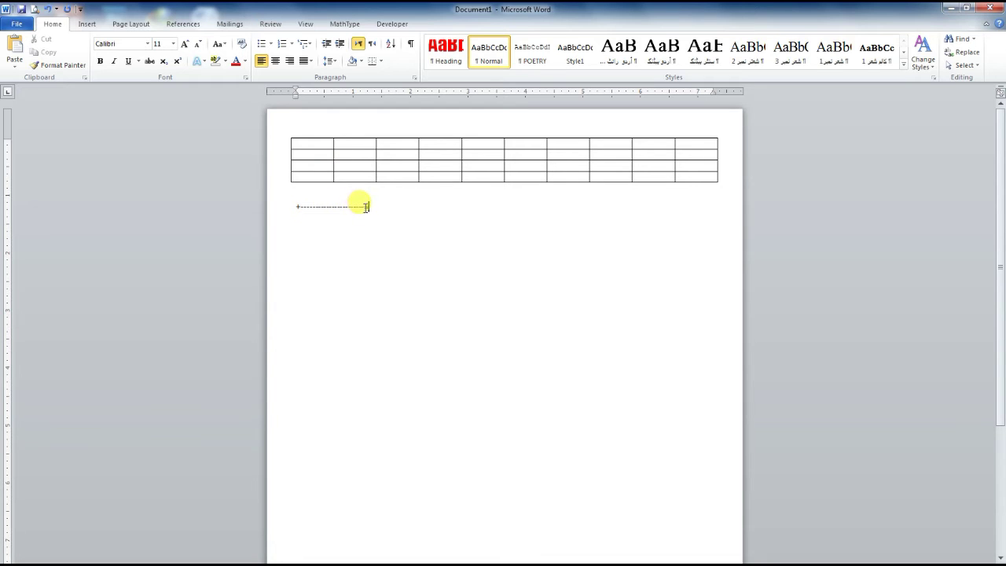
pyautogui.press('BackSpace')
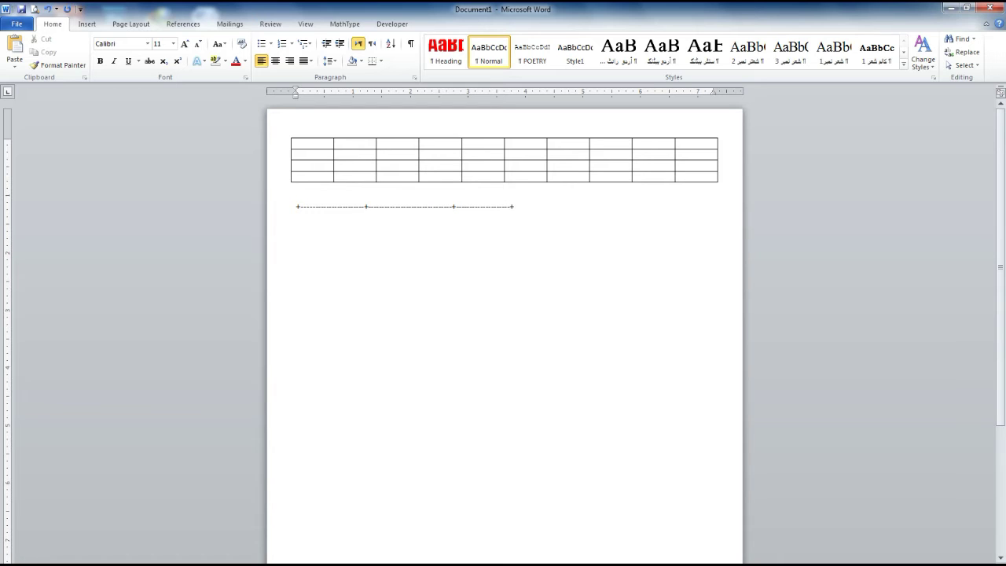
pyautogui.press('Return')
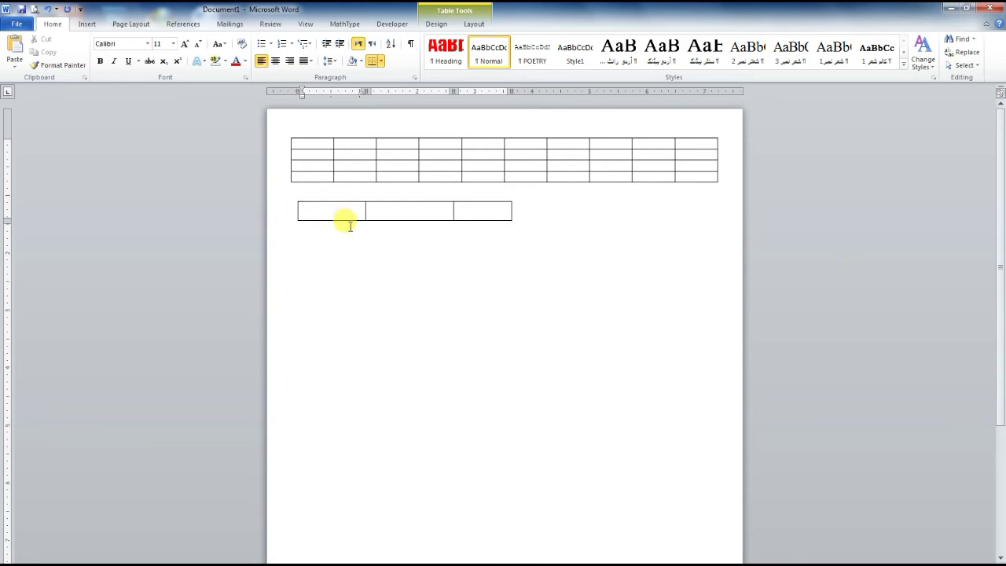
# Below the small table, draw a freehand table outline divided into three uneven rows
pyautogui.click(319, 262)
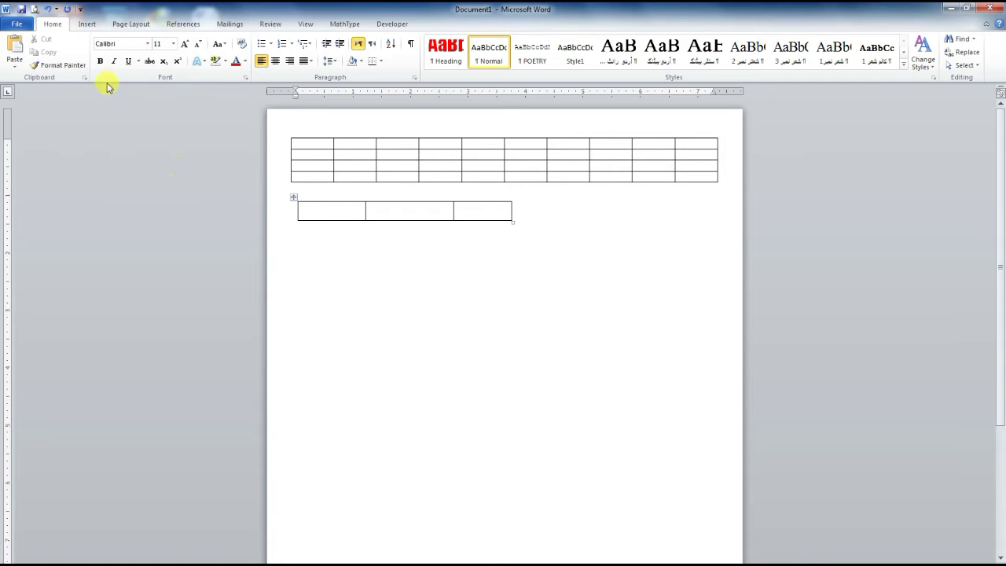
pyautogui.click(82, 27)
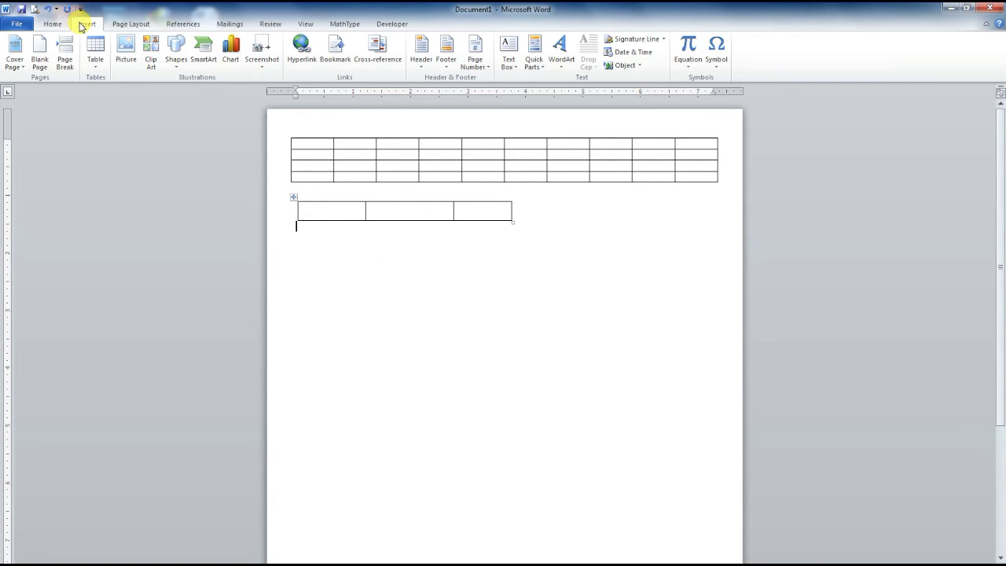
pyautogui.click(94, 69)
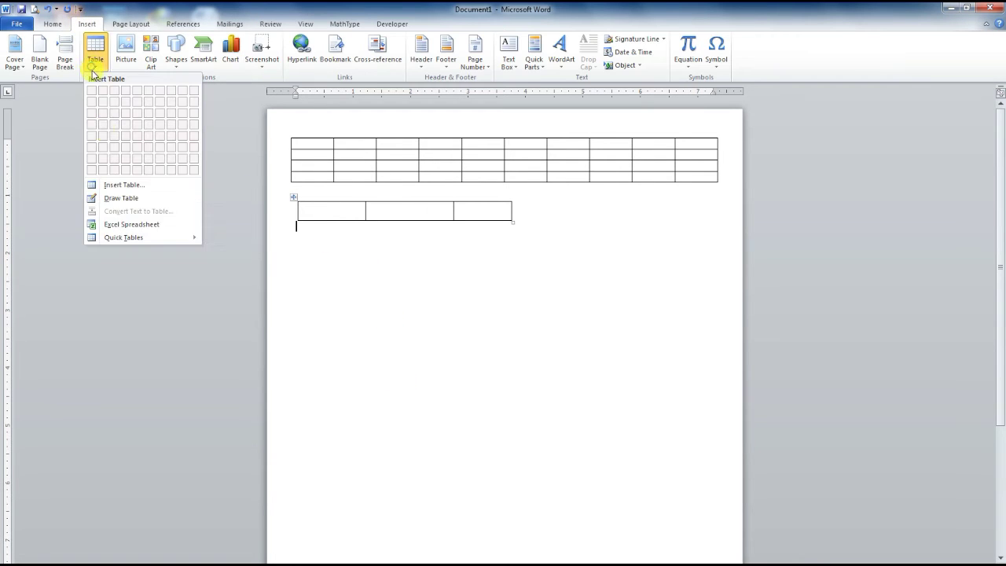
pyautogui.click(128, 199)
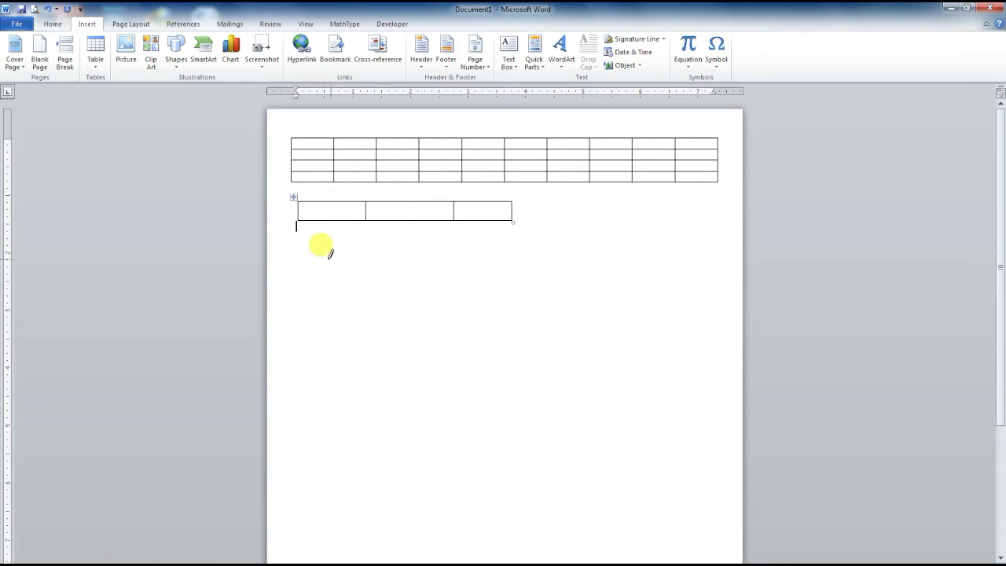
pyautogui.moveTo(318, 253); pyautogui.dragTo(706, 401)
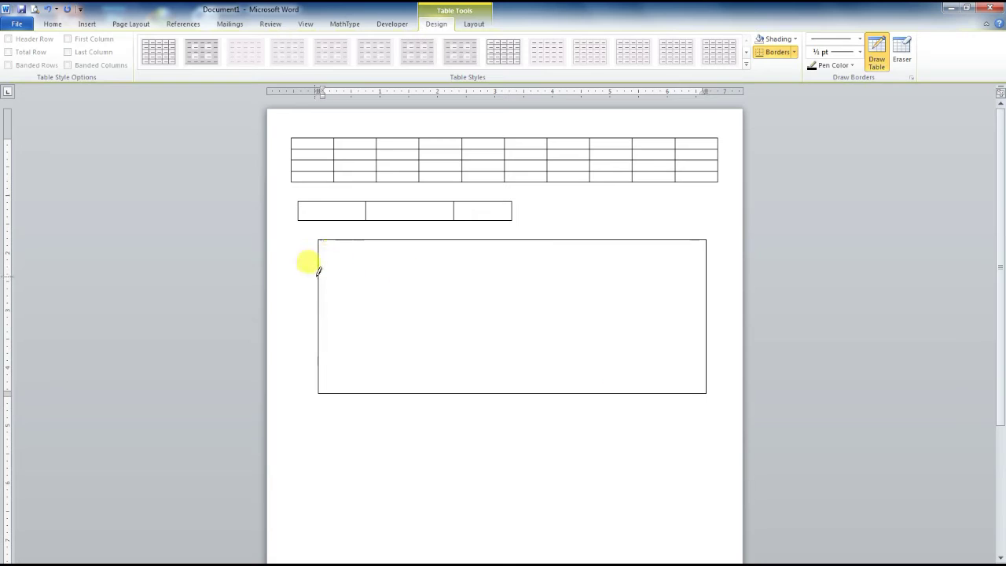
pyautogui.moveTo(320, 276); pyautogui.dragTo(579, 290)
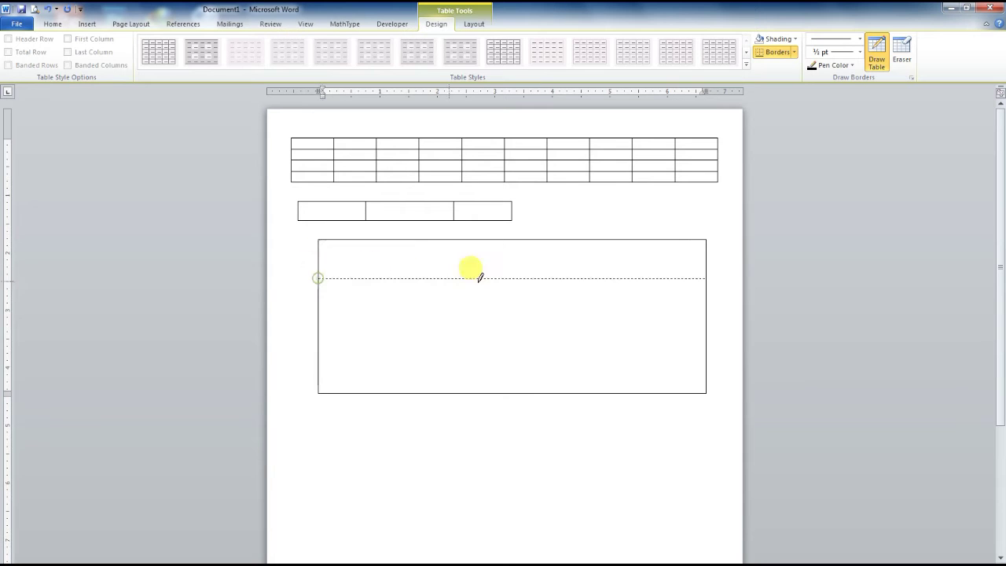
pyautogui.moveTo(323, 338); pyautogui.dragTo(674, 344)
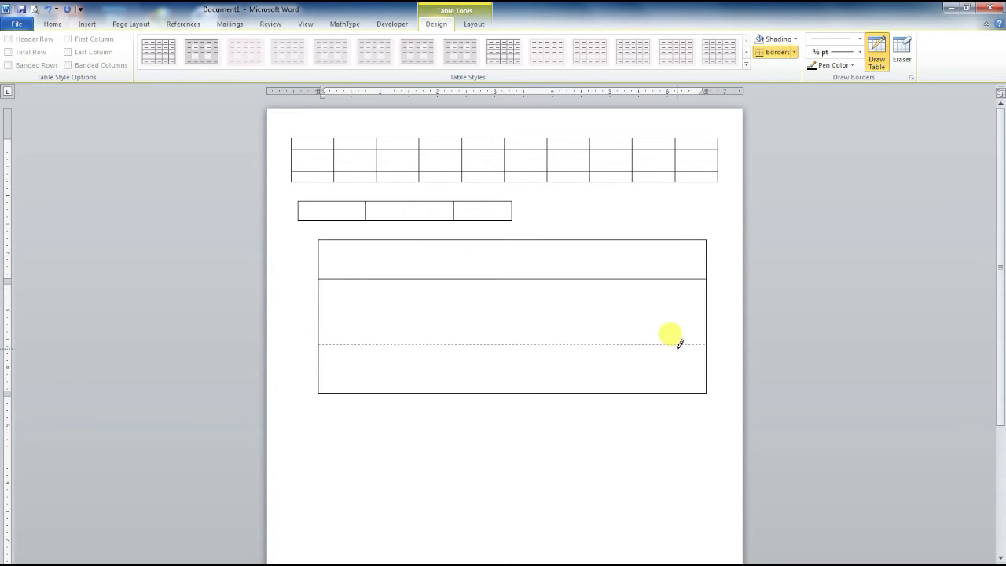
# Draw three column dividers to give the new table four columns, then stop drawing
pyautogui.moveTo(416, 236); pyautogui.dragTo(414, 383)
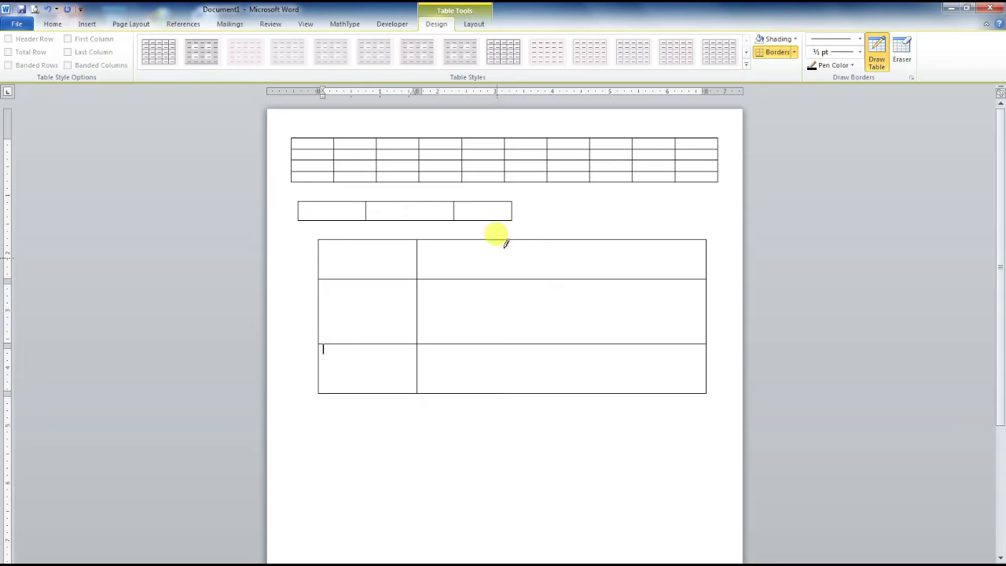
pyautogui.moveTo(512, 234); pyautogui.dragTo(512, 386)
pyautogui.moveTo(607, 236); pyautogui.dragTo(605, 361)
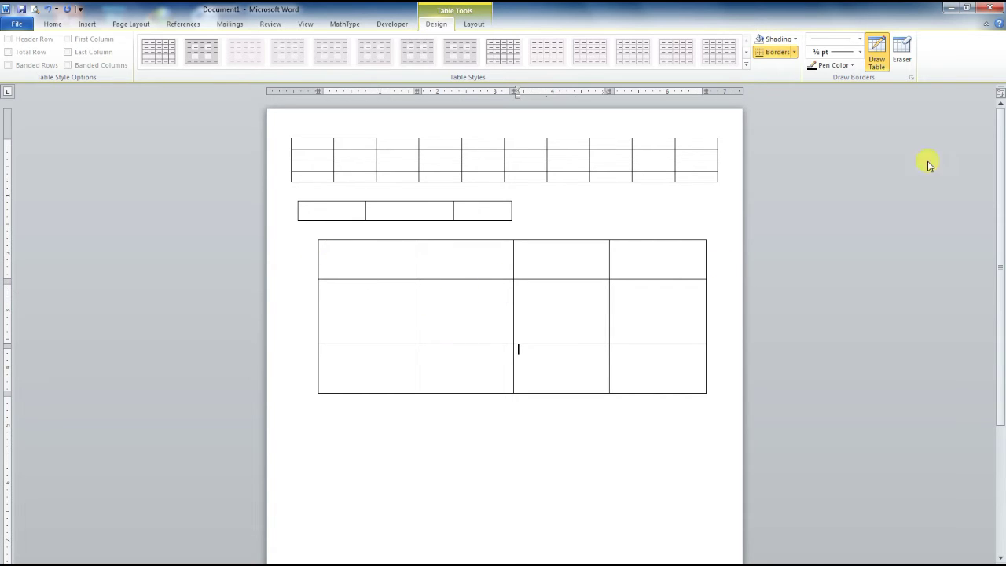
pyautogui.click(876, 55)
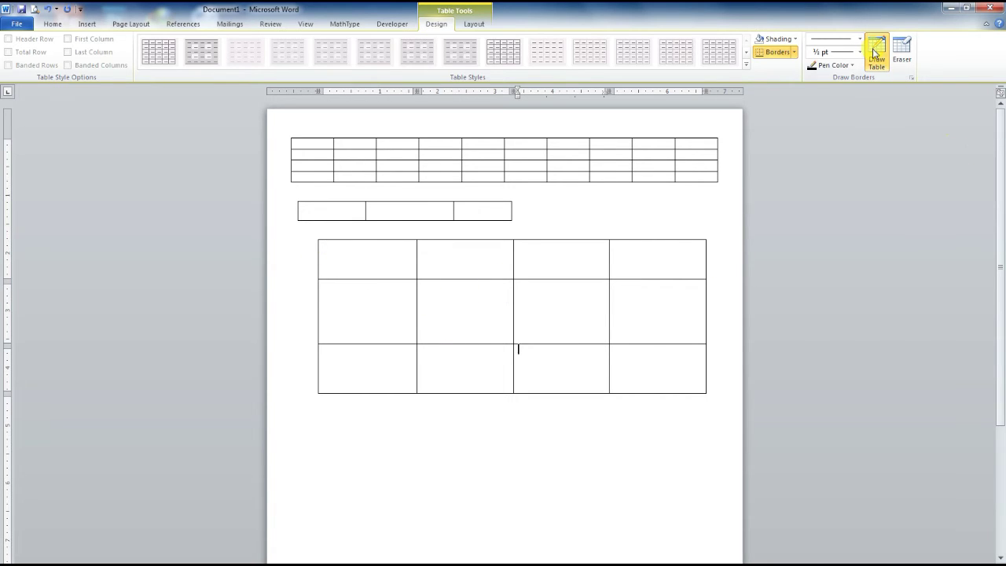
# Add three empty rows at the bottom of the drawn table, making six rows
pyautogui.click(372, 254)
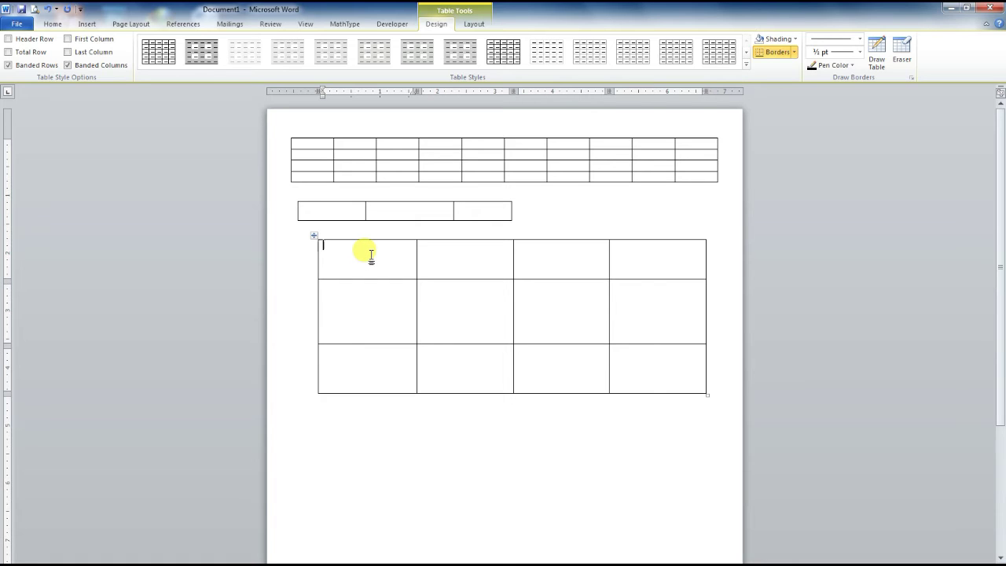
pyautogui.click(621, 363)
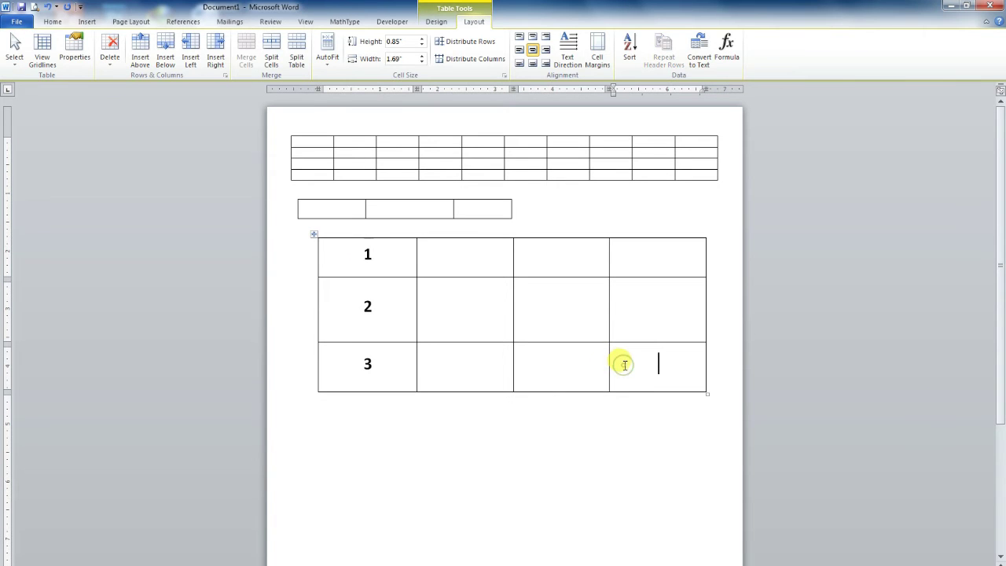
pyautogui.press('Tab')
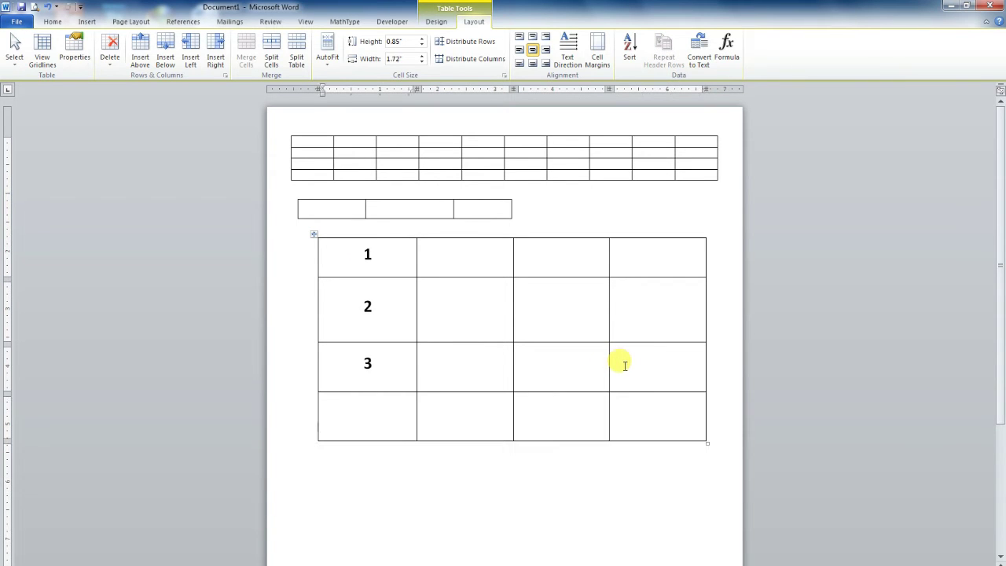
pyautogui.click(641, 411)
pyautogui.press('Tab')
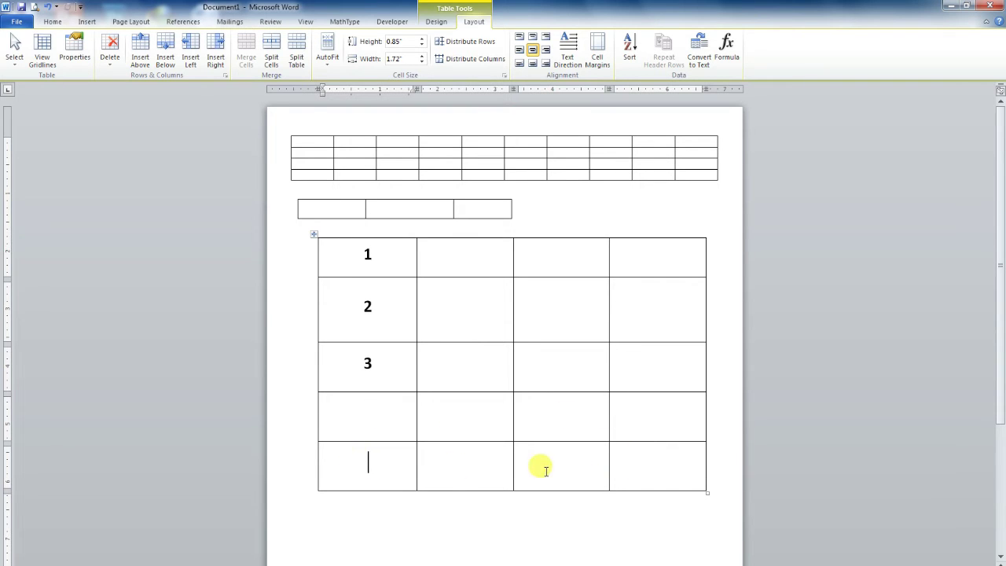
pyautogui.click(661, 466)
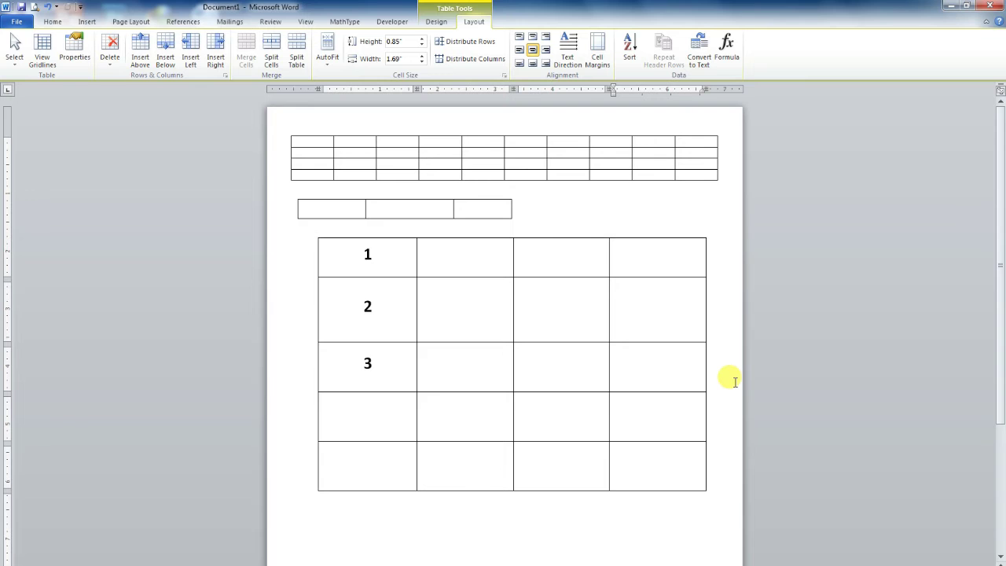
pyautogui.press('Tab')
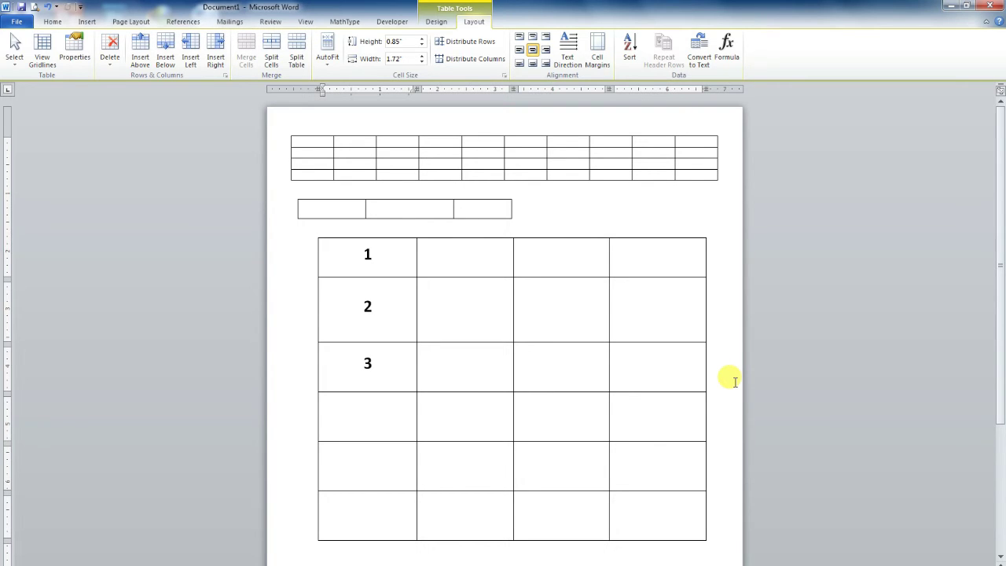
# Place the insertion point just past the end of row 2
pyautogui.click(649, 314)
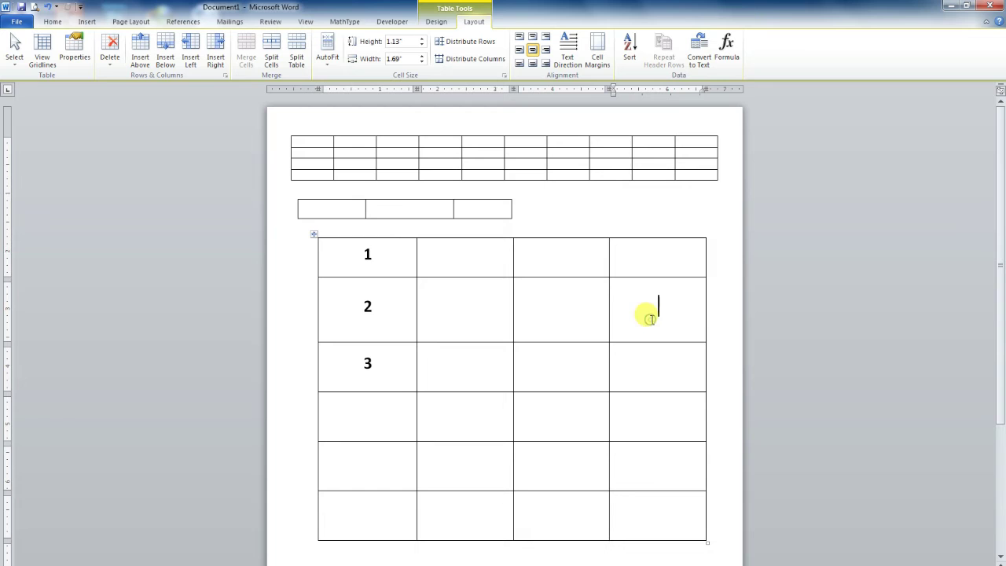
pyautogui.click(706, 315)
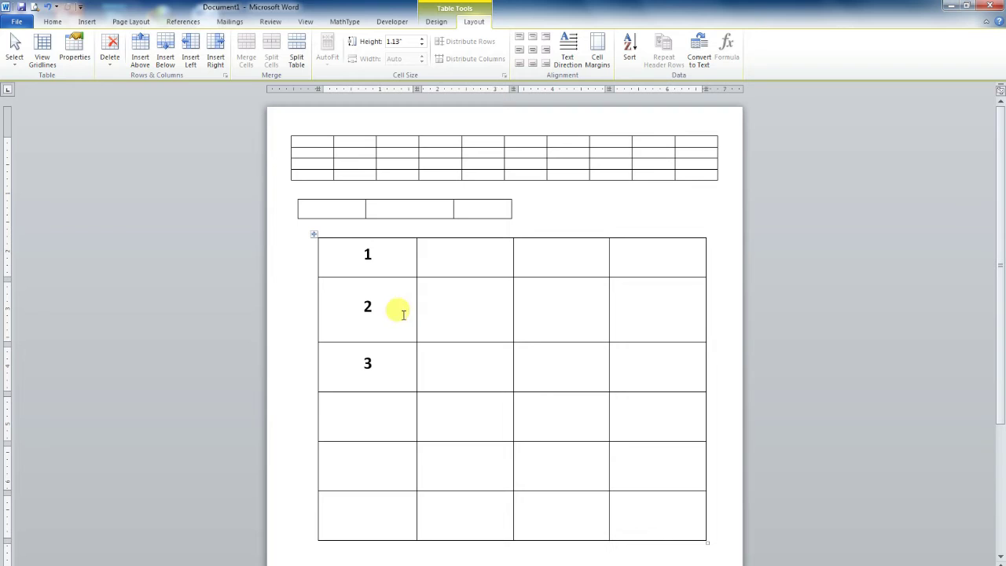
pyautogui.click(716, 309)
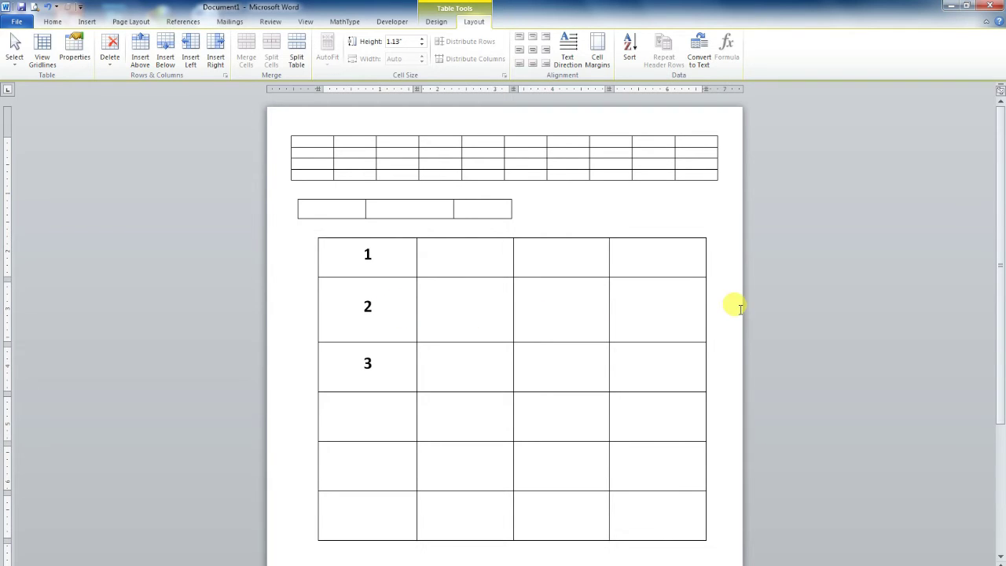
# Insert a new row below row 2 and renumber the first column with 3 and 4
pyautogui.press('Return')
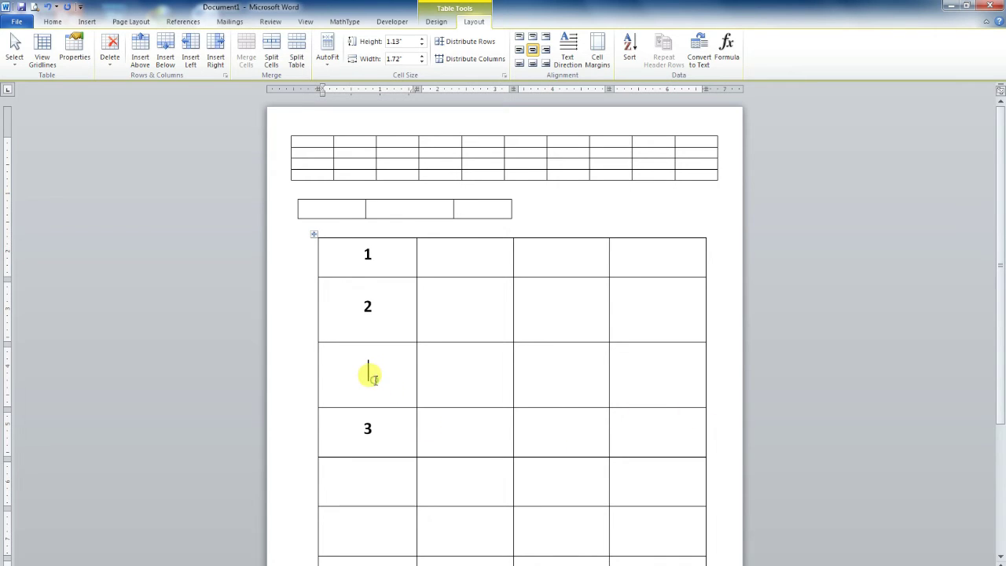
pyautogui.write('222')
pyautogui.press('BackSpace')
pyautogui.press('BackSpace')
pyautogui.press('BackSpace')
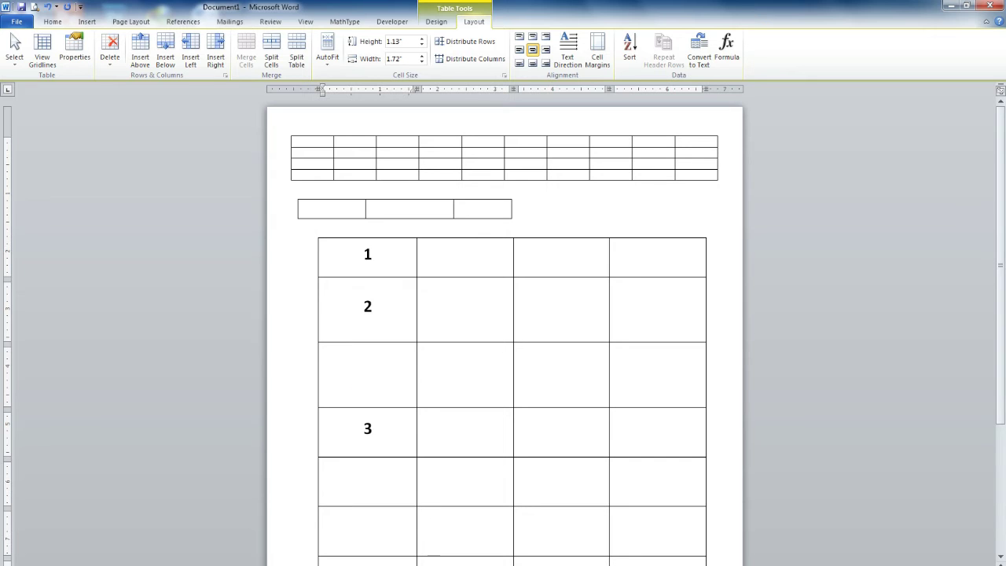
pyautogui.write('3')
pyautogui.press('Down')
# Number the next rows 5 and 6, and correct the last row's first cell to 4
pyautogui.press('BackSpace')
pyautogui.write('4')
pyautogui.press('Down')
pyautogui.write('5')
pyautogui.press('Down')
pyautogui.write('5')
pyautogui.press('BackSpace')
pyautogui.write('6')
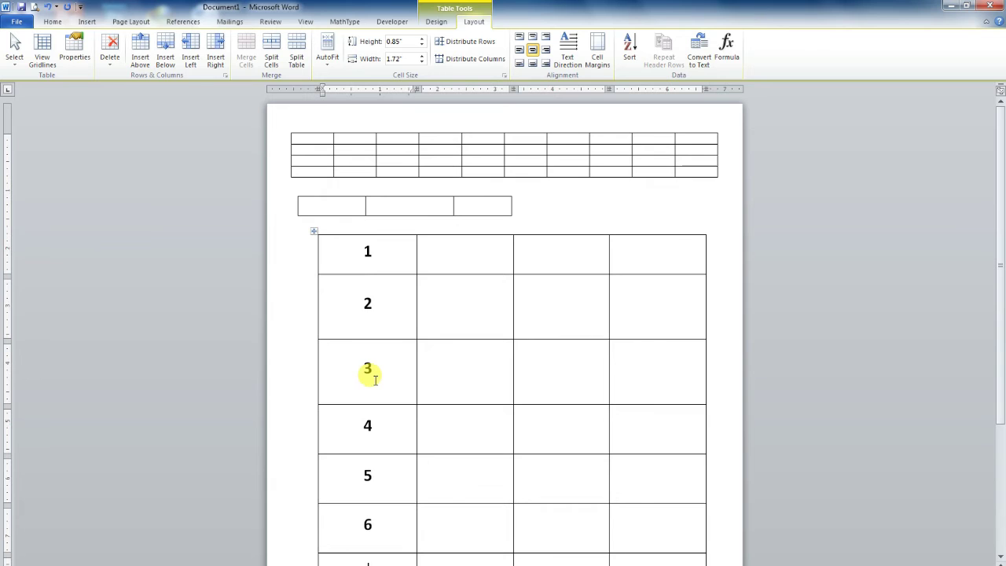
pyautogui.press('Down')
pyautogui.write('7')
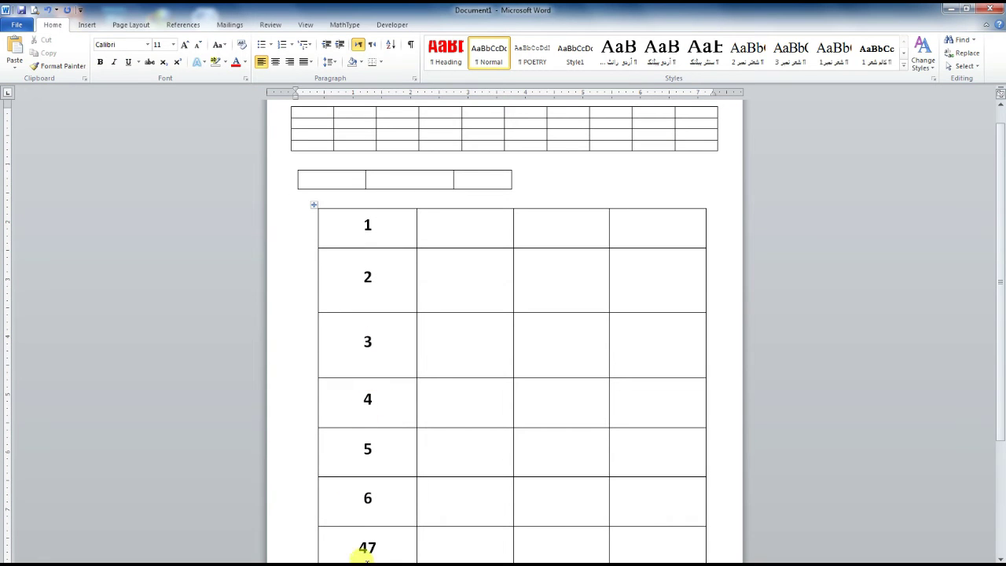
pyautogui.click(377, 548)
pyautogui.press('BackSpace')
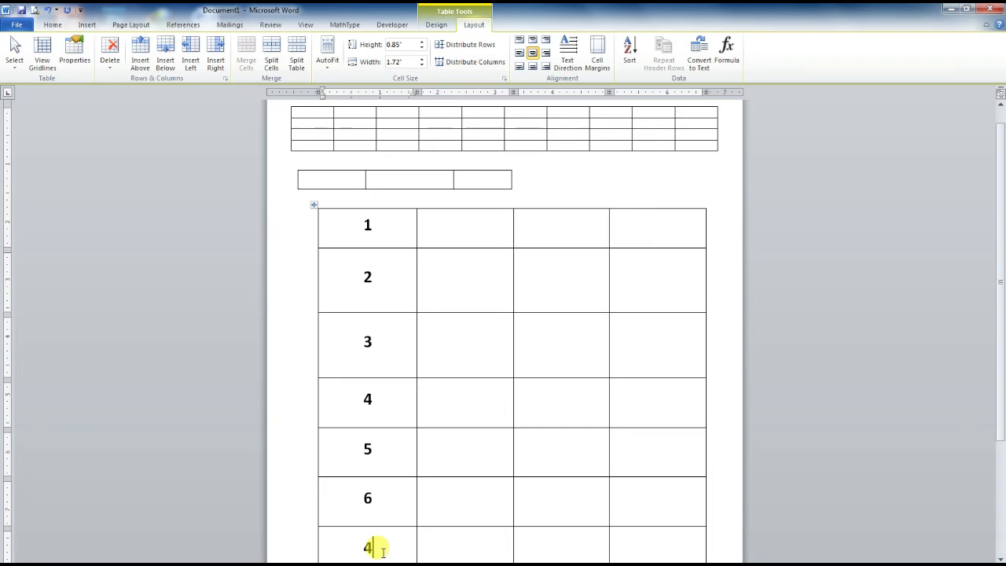
# Select the whole numbered table and distribute its rows to one uniform, compact height
pyautogui.moveTo(356, 232); pyautogui.dragTo(636, 555)
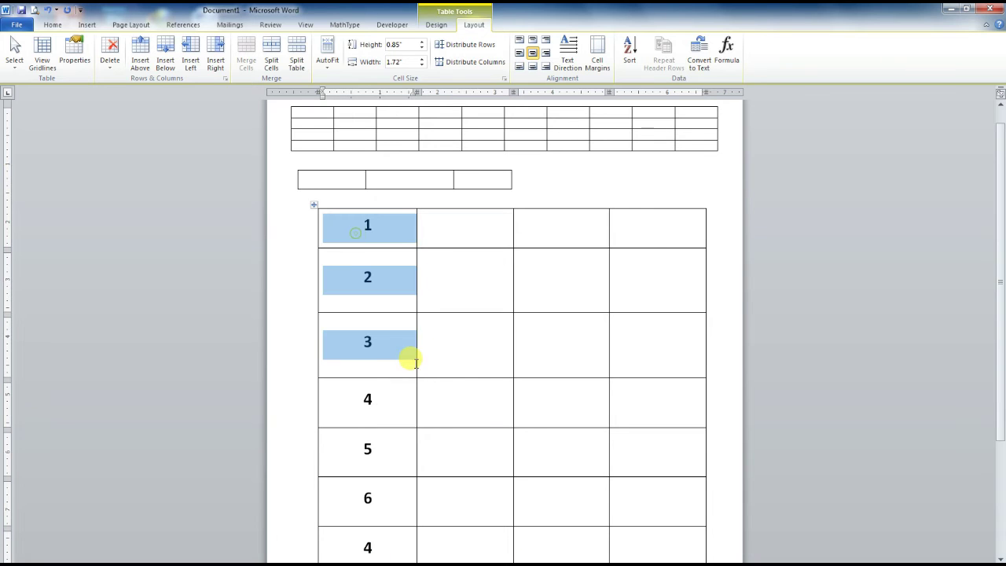
pyautogui.click(479, 355)
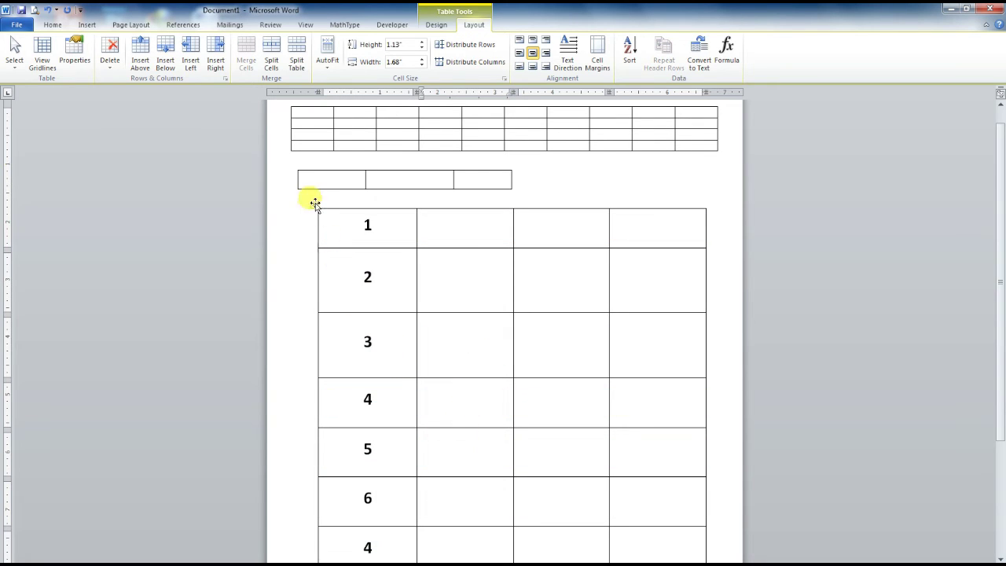
pyautogui.click(313, 204)
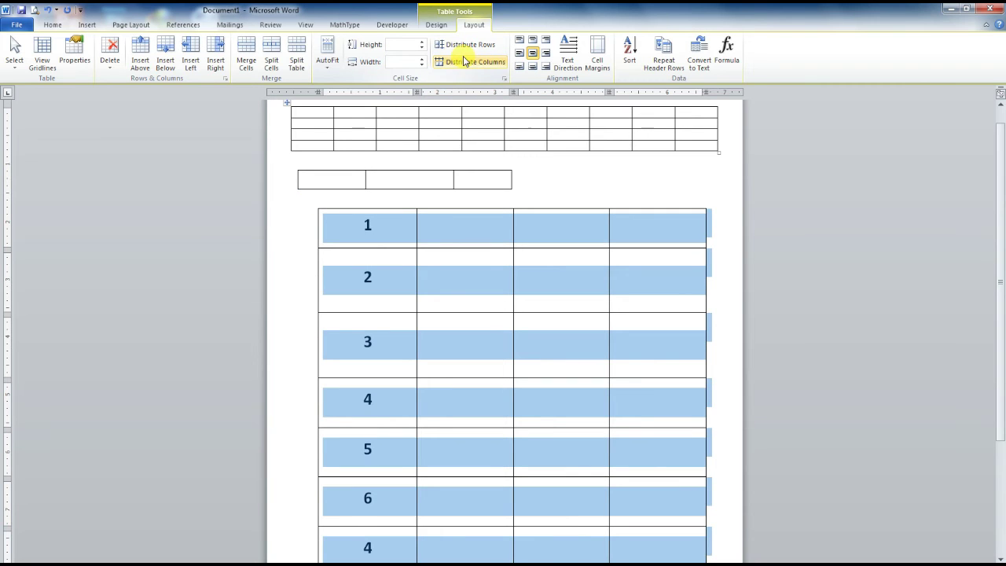
pyautogui.click(424, 49)
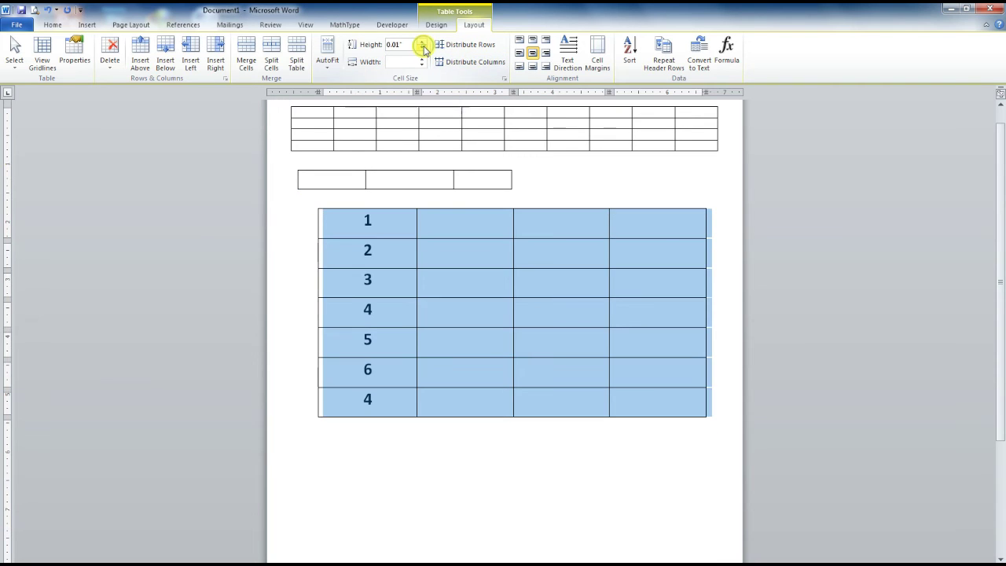
pyautogui.click(427, 308)
pyautogui.click(395, 279)
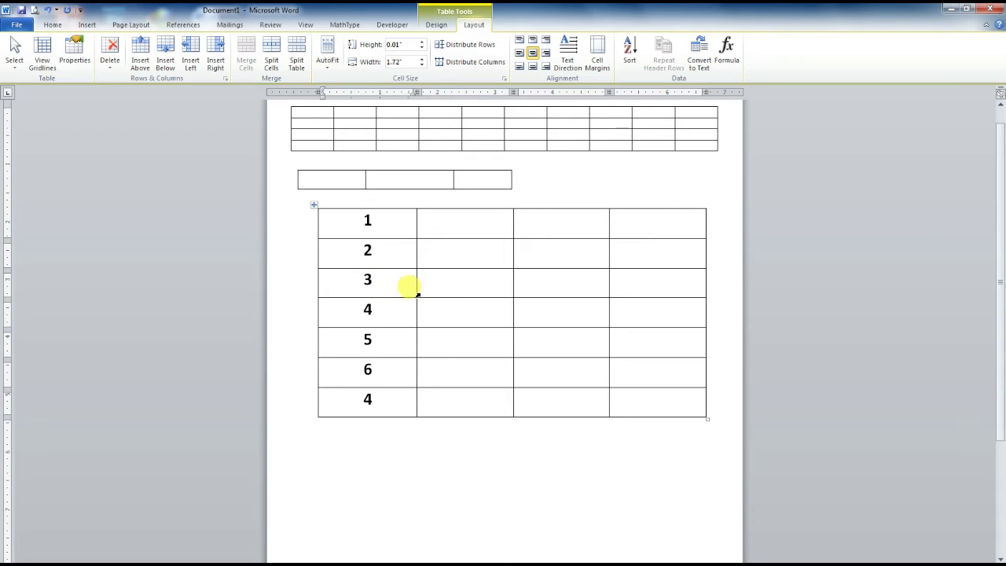
pyautogui.click(388, 314)
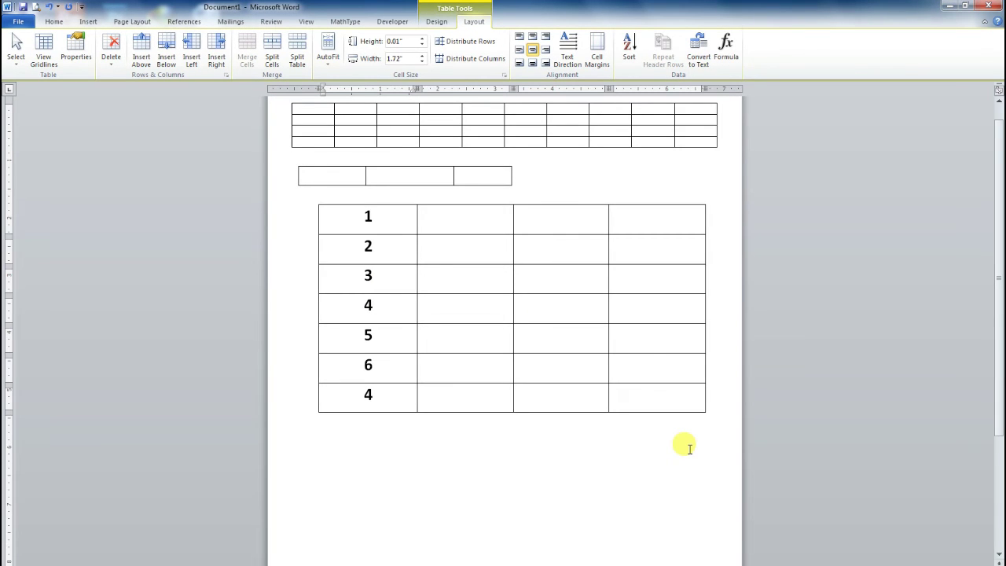
# Enter 5, 6 and 9 in the first row's cells after the 1
pyautogui.click(402, 226)
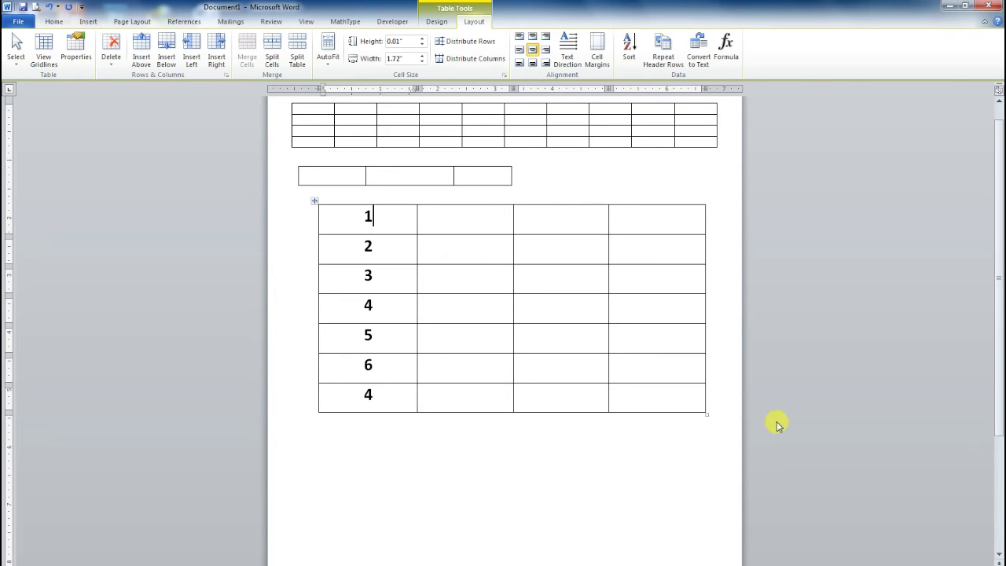
pyautogui.press('Tab')
pyautogui.write('5')
pyautogui.press('Tab')
pyautogui.write('6')
pyautogui.press('Tab')
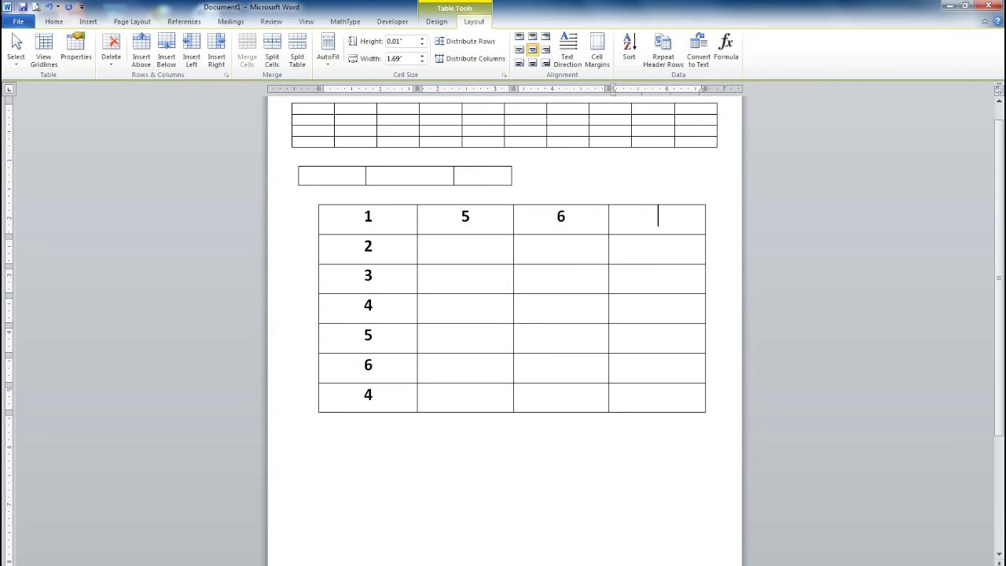
pyautogui.write('9')
pyautogui.hotkey('shift', 'Tab')
pyautogui.hotkey('shift', 'Tab')
pyautogui.hotkey('shift', 'Tab')
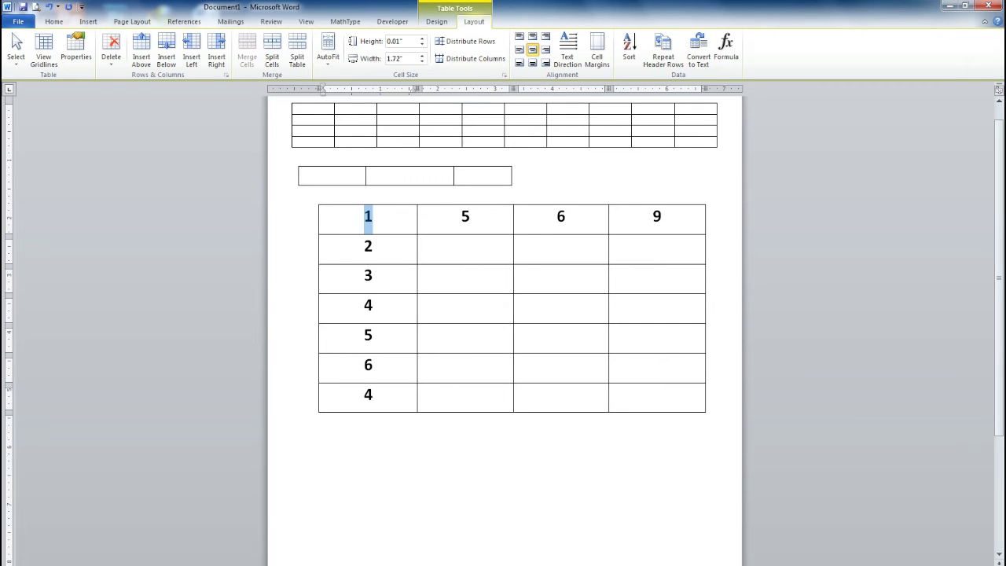
pyautogui.click(373, 246)
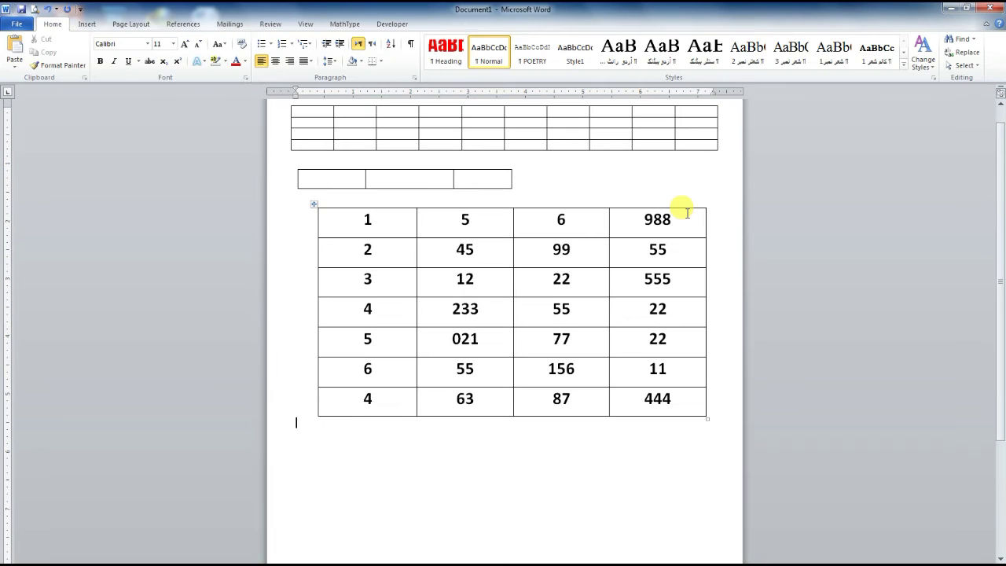
# Try moving the 4, 233, 55, 22 row down one place and back up
pyautogui.click(370, 252)
pyautogui.click(374, 307)
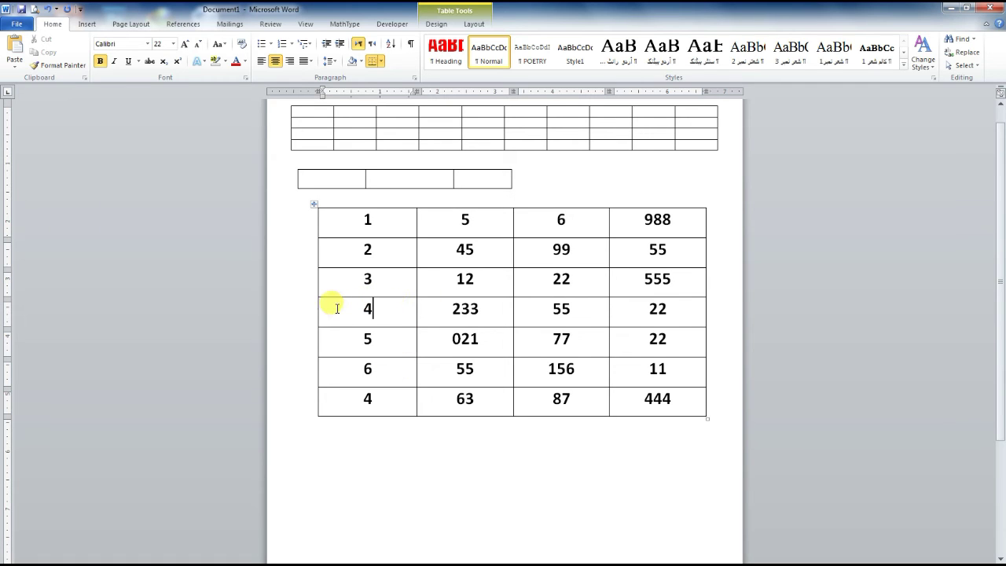
pyautogui.moveTo(337, 308); pyautogui.dragTo(534, 327)
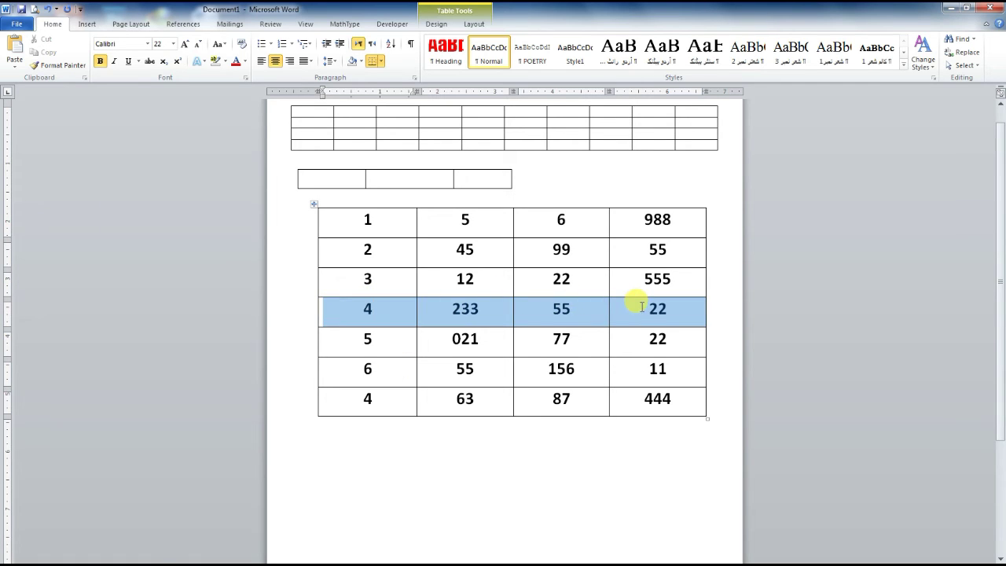
pyautogui.click(476, 307)
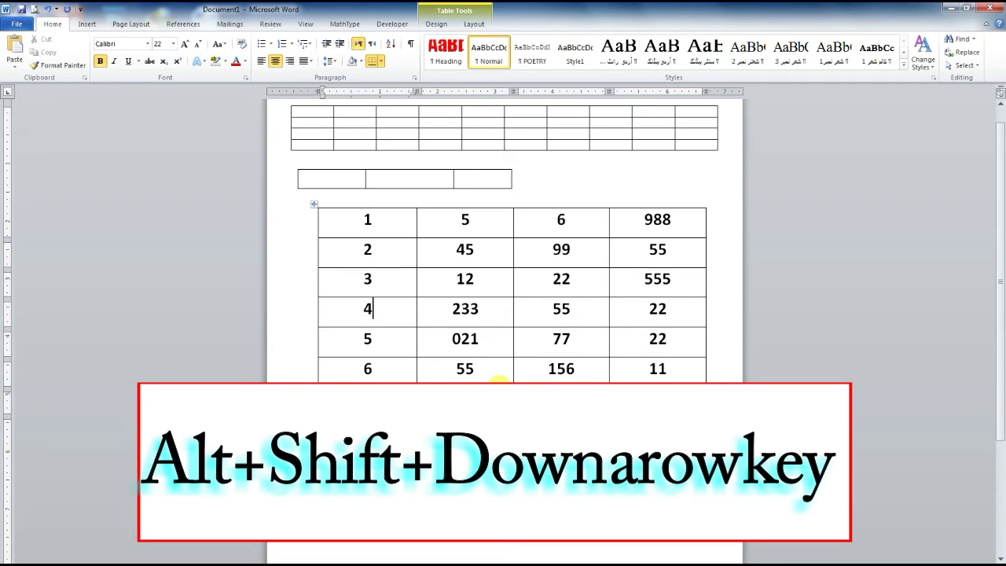
pyautogui.hotkey('alt', 'shift', 'Down')
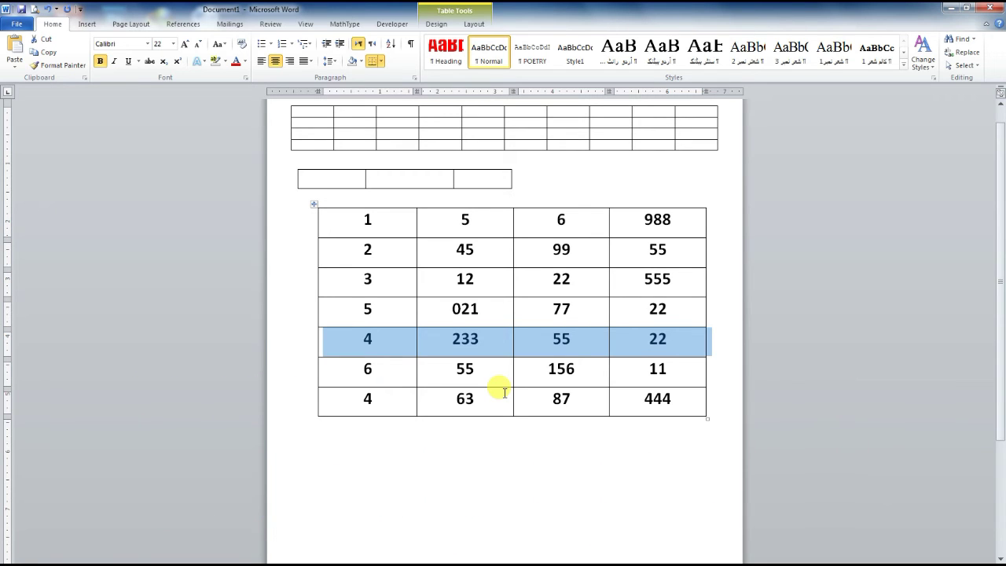
pyautogui.hotkey('alt', 'shift', 'Up')
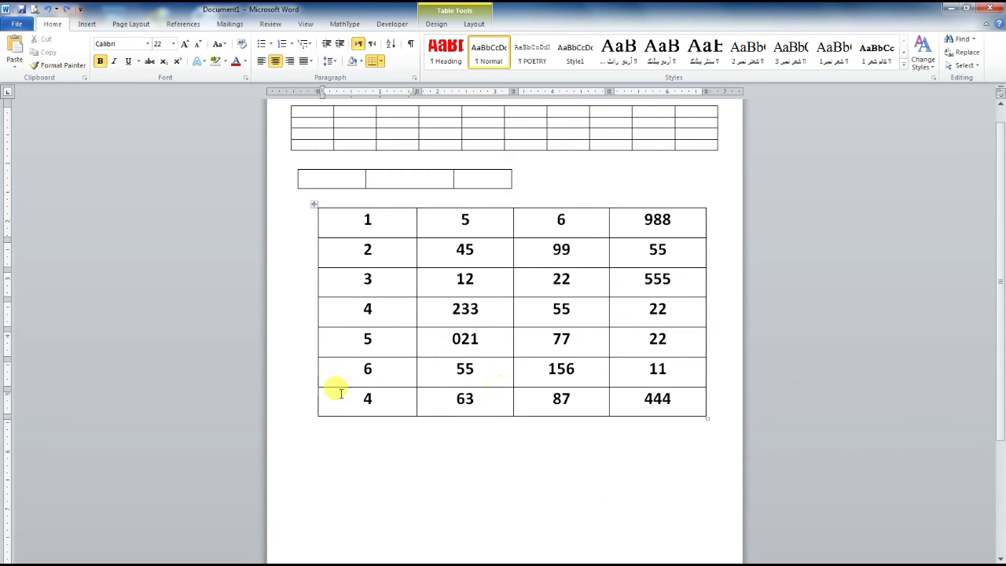
# Split the table above row 4 so rows 4 to the last form a separate lower table
pyautogui.moveTo(330, 309)
pyautogui.mouseDown()
pyautogui.moveTo(411, 367)
pyautogui.moveTo(617, 409)
pyautogui.moveTo(645, 404)
pyautogui.mouseUp()
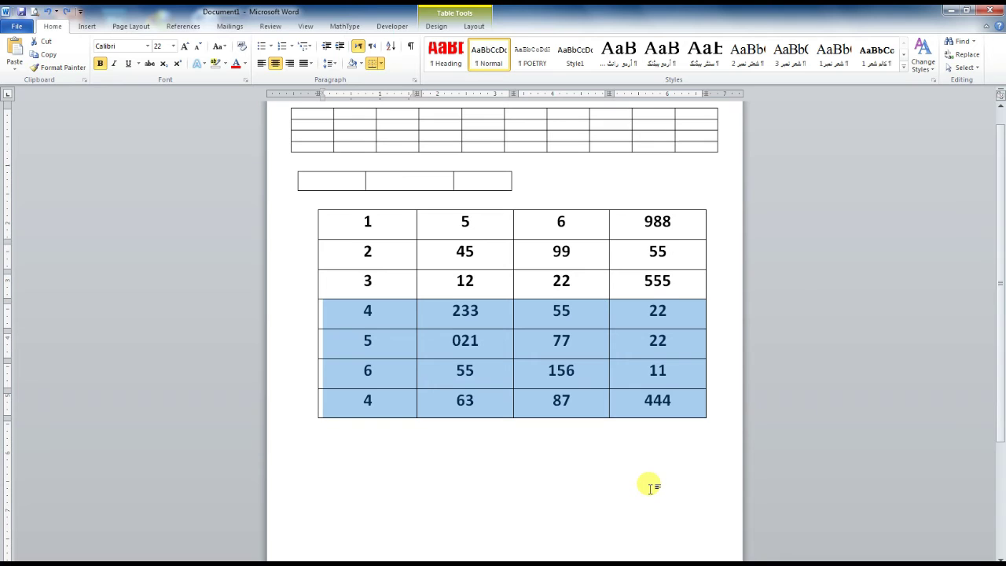
pyautogui.hotkey('ctrl', 'shift', 'Return')
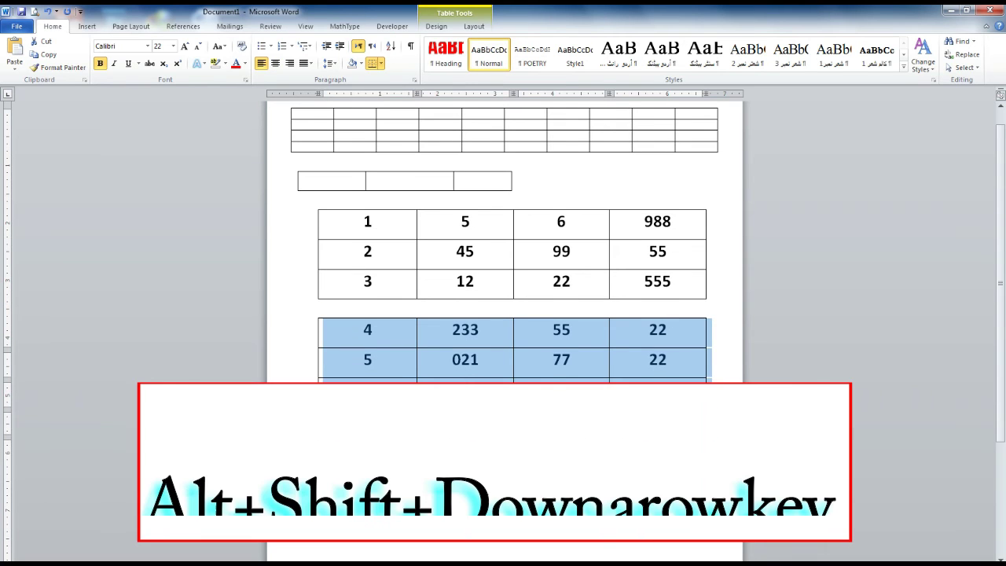
pyautogui.click(375, 334)
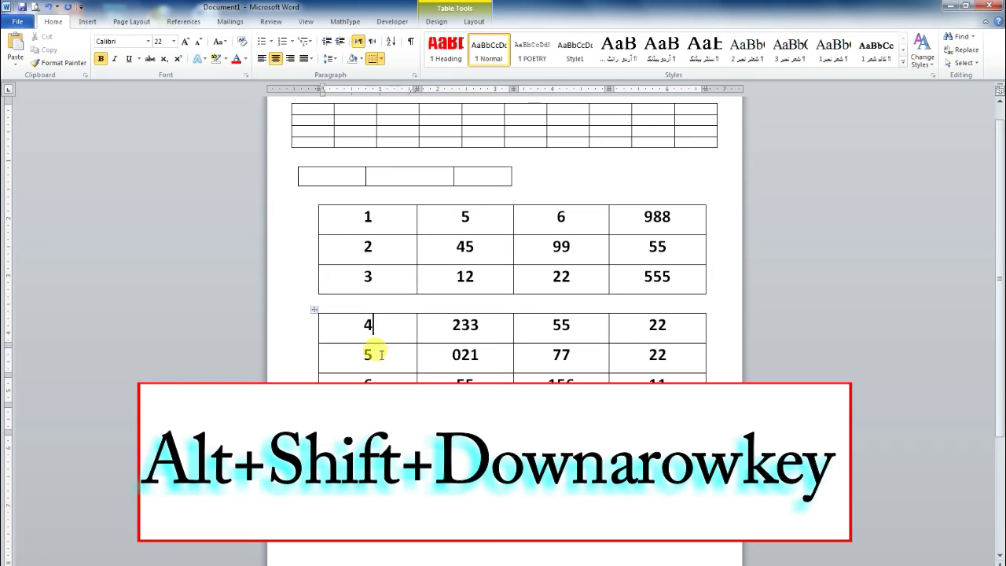
pyautogui.moveTo(399, 332); pyautogui.dragTo(631, 323)
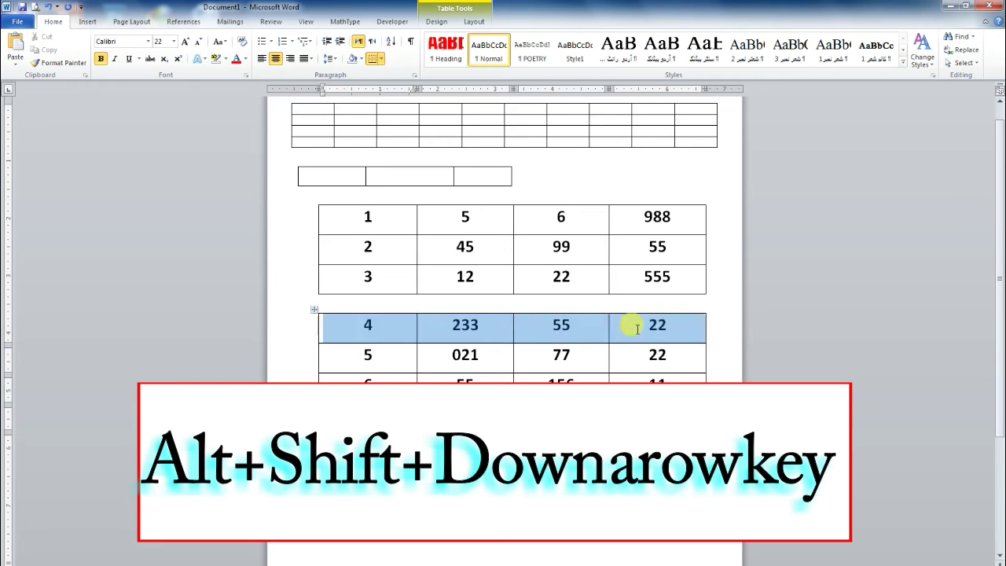
pyautogui.click(548, 283)
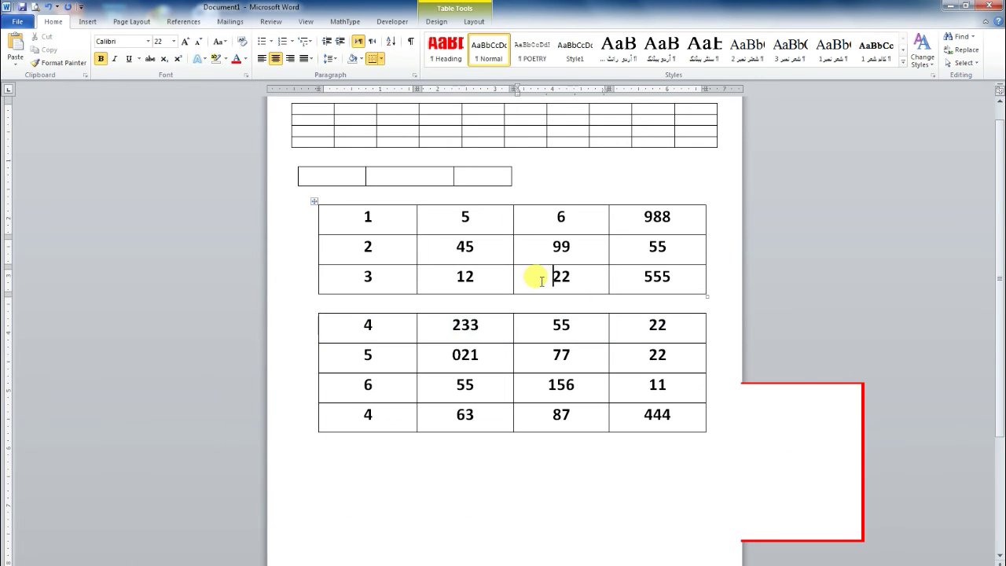
pyautogui.click(461, 322)
pyautogui.moveTo(393, 327); pyautogui.dragTo(647, 330)
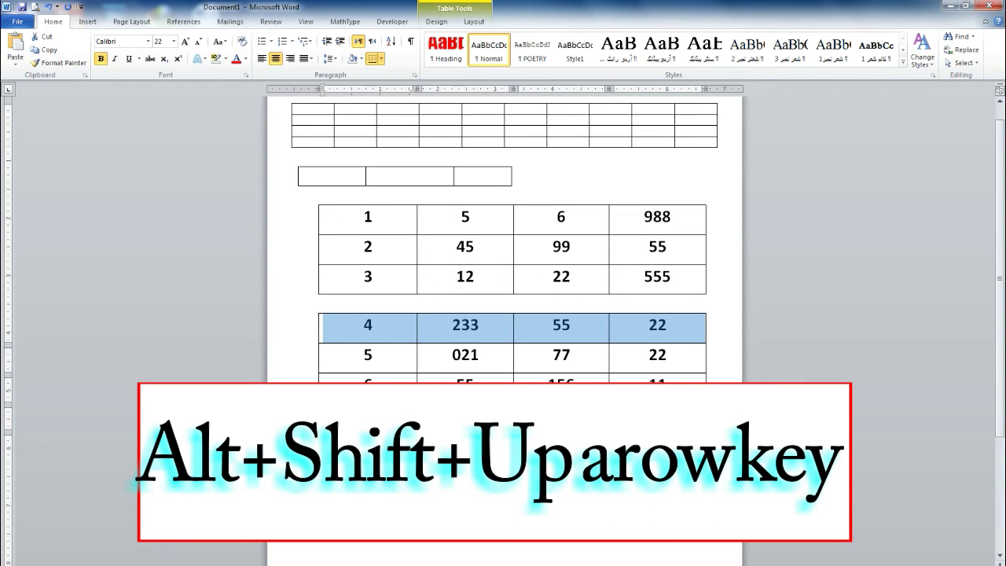
# Move the 4, 233, 55, 22 row up into the upper table
pyautogui.hotkey('alt', 'shift', 'Up')
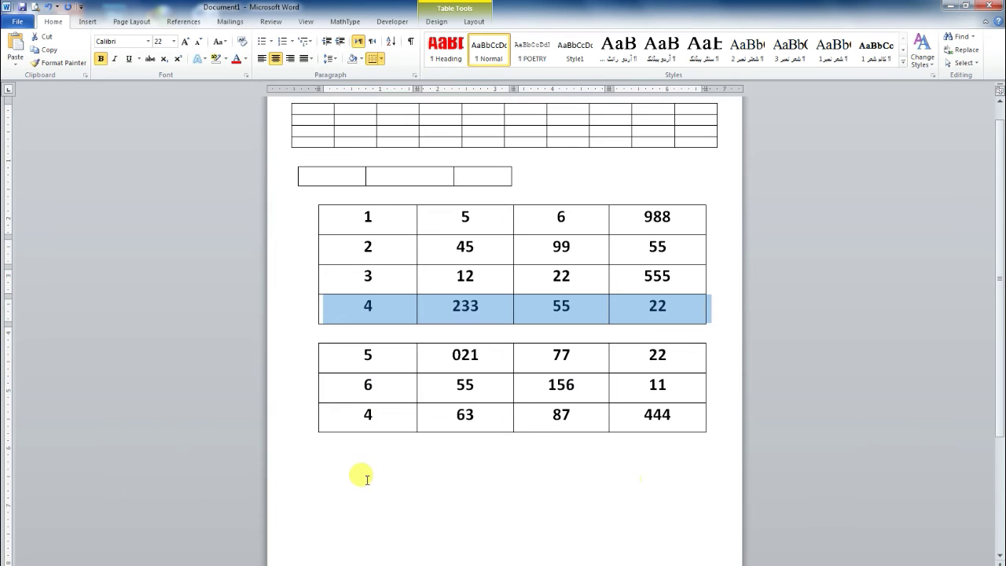
pyautogui.click(313, 201)
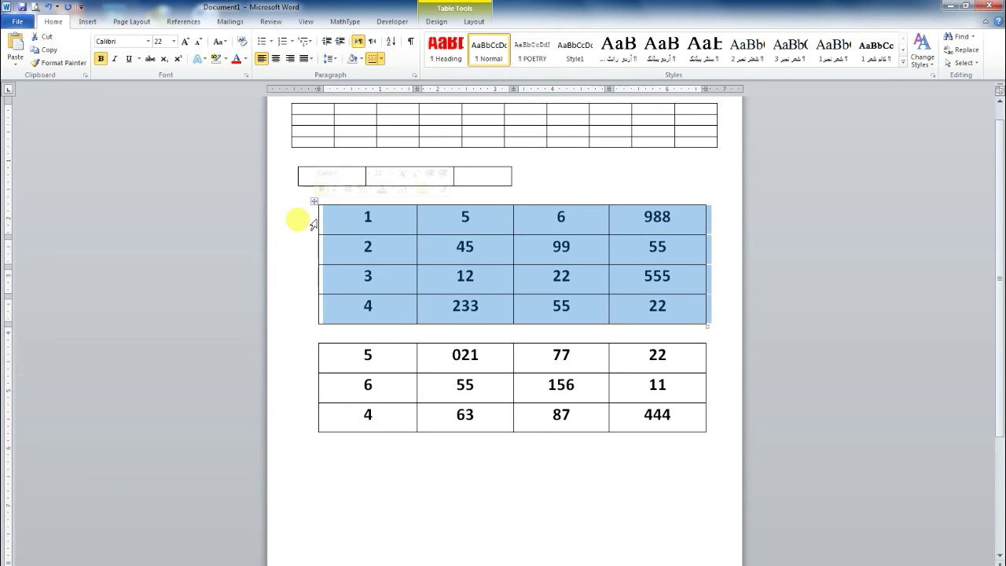
pyautogui.click(334, 306)
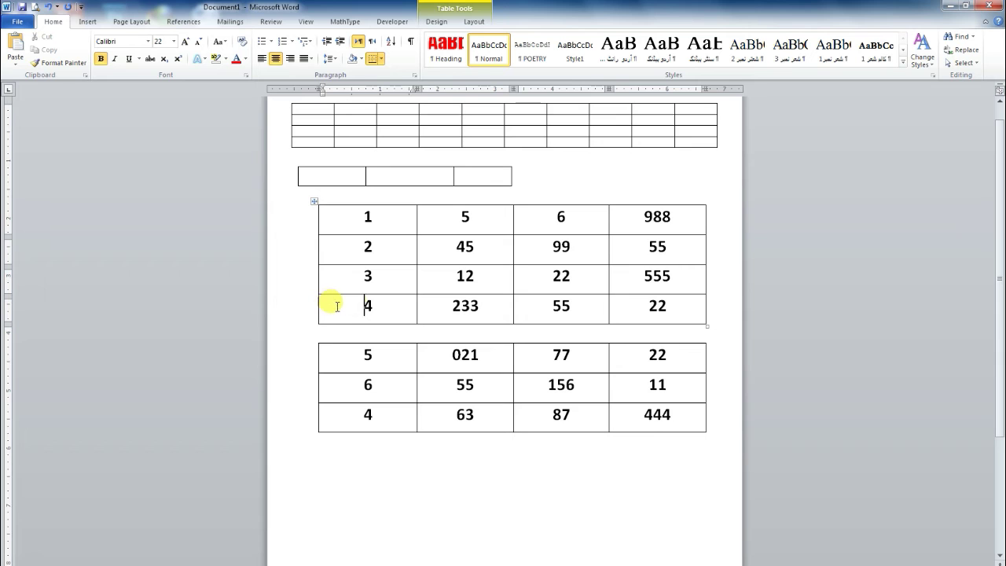
pyautogui.moveTo(334, 306); pyautogui.dragTo(521, 310)
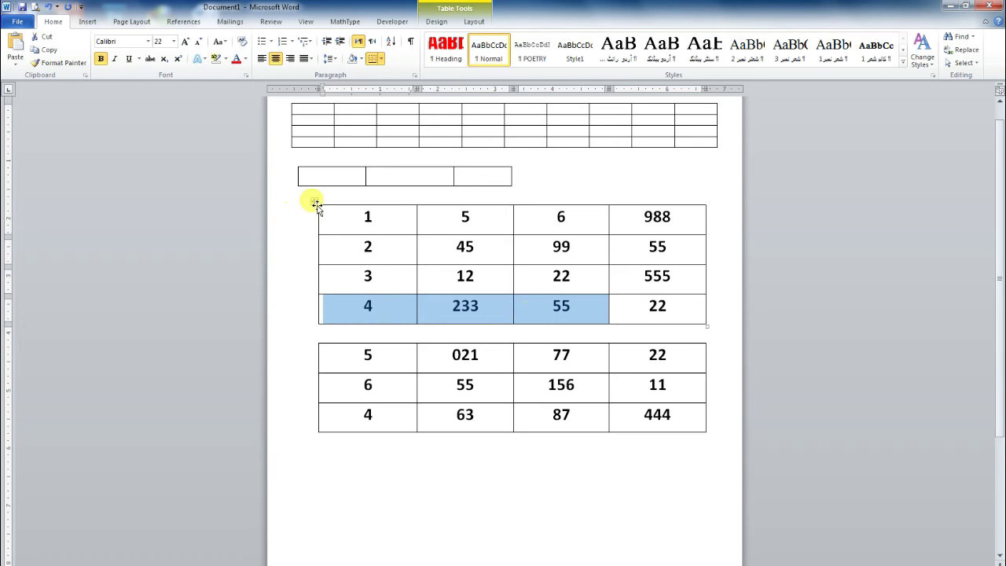
pyautogui.click(314, 200)
pyautogui.click(327, 283)
pyautogui.click(332, 220)
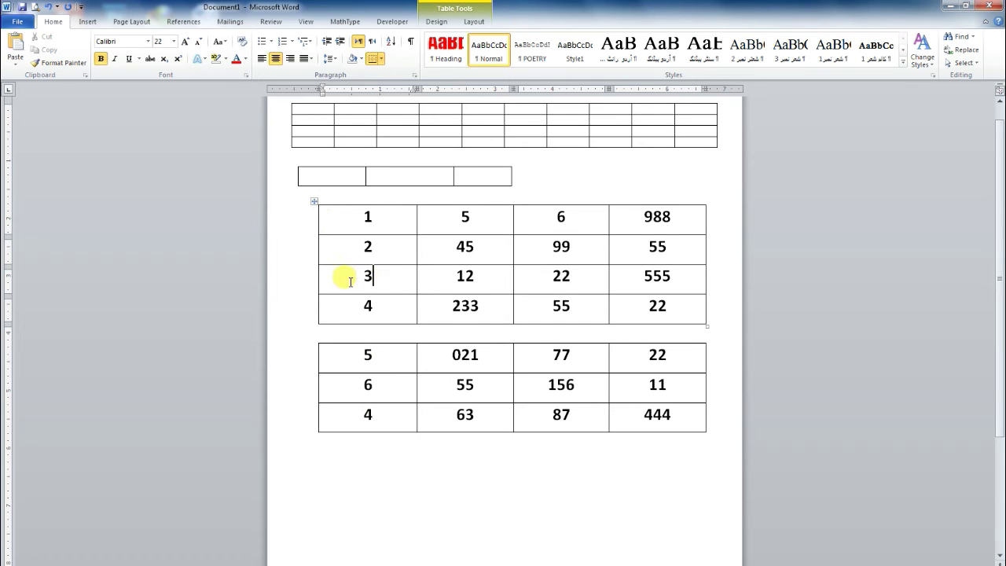
# Move the 3, 12, 22, 555 row up two places to the top of the upper table
pyautogui.moveTo(351, 282); pyautogui.dragTo(673, 291)
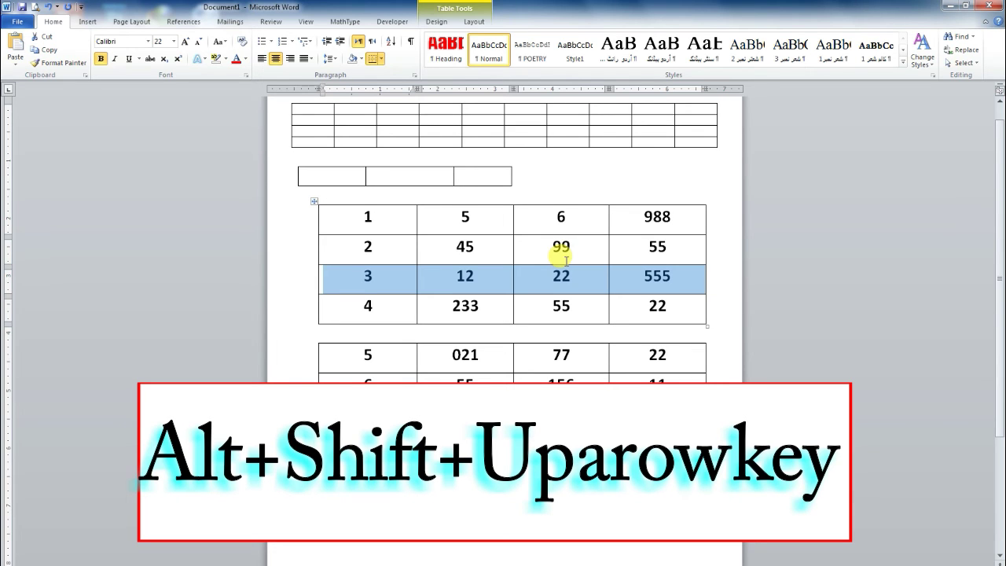
pyautogui.hotkey('alt', 'shift', 'Up')
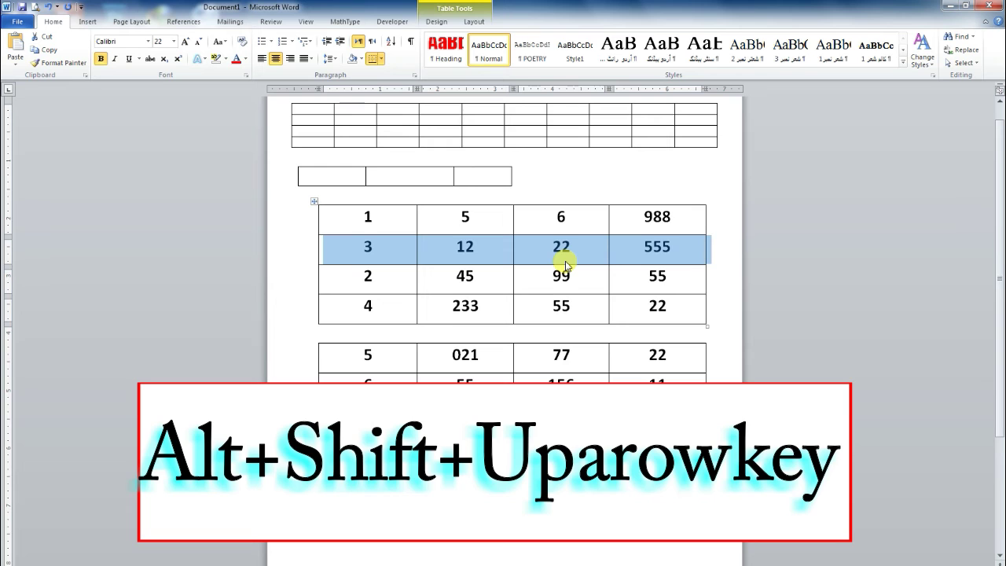
pyautogui.hotkey('alt', 'shift', 'Up')
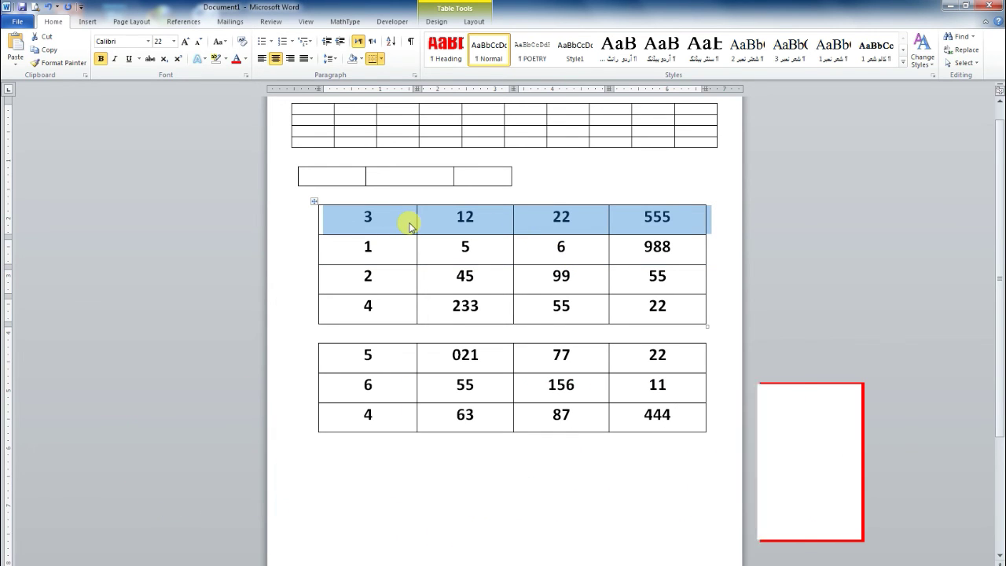
pyautogui.click(407, 221)
pyautogui.click(398, 248)
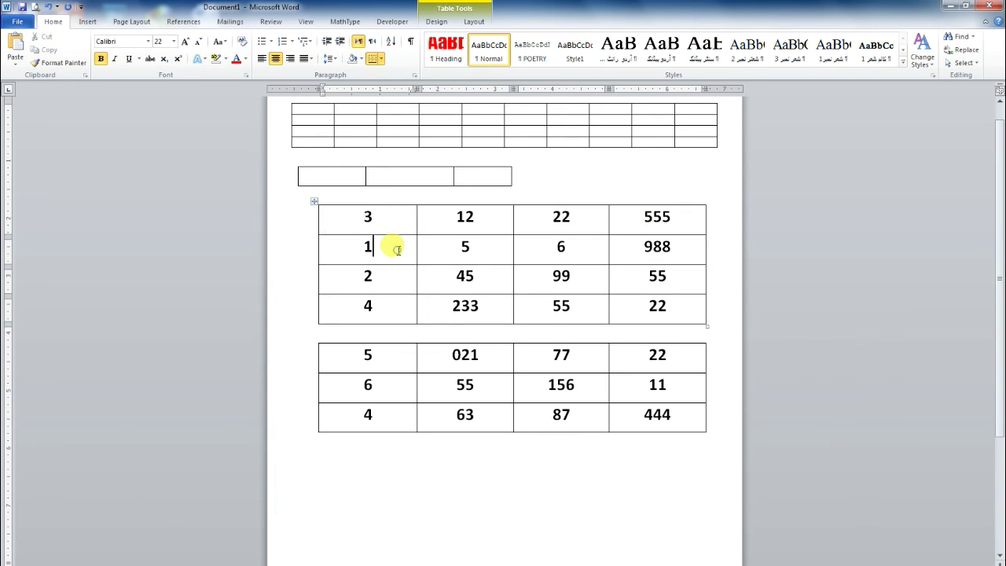
pyautogui.click(382, 360)
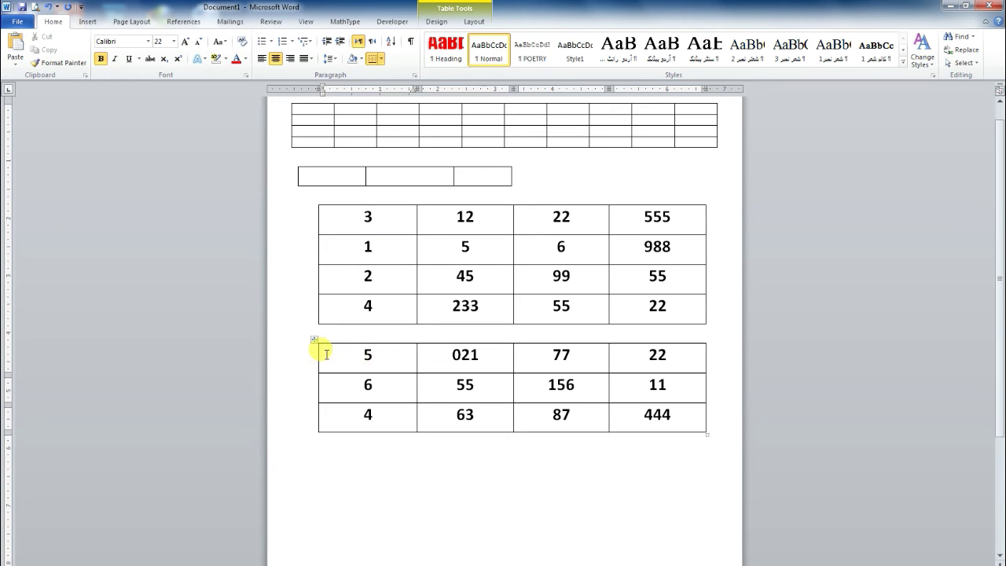
pyautogui.moveTo(326, 355); pyautogui.dragTo(649, 408)
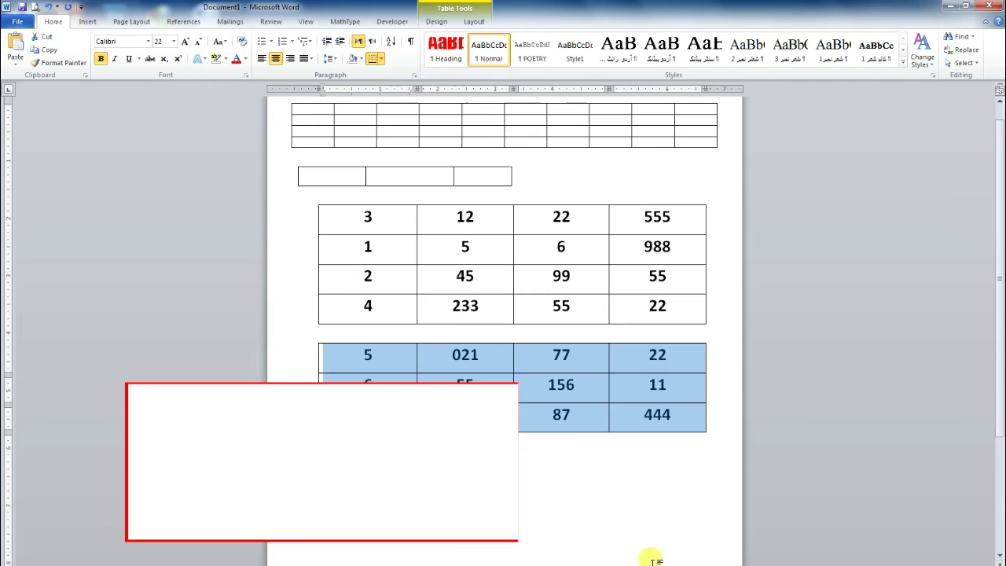
# Move all lower-table rows up so they rejoin the upper table as one seven-row table
pyautogui.hotkey('alt', 'shift', 'Up')
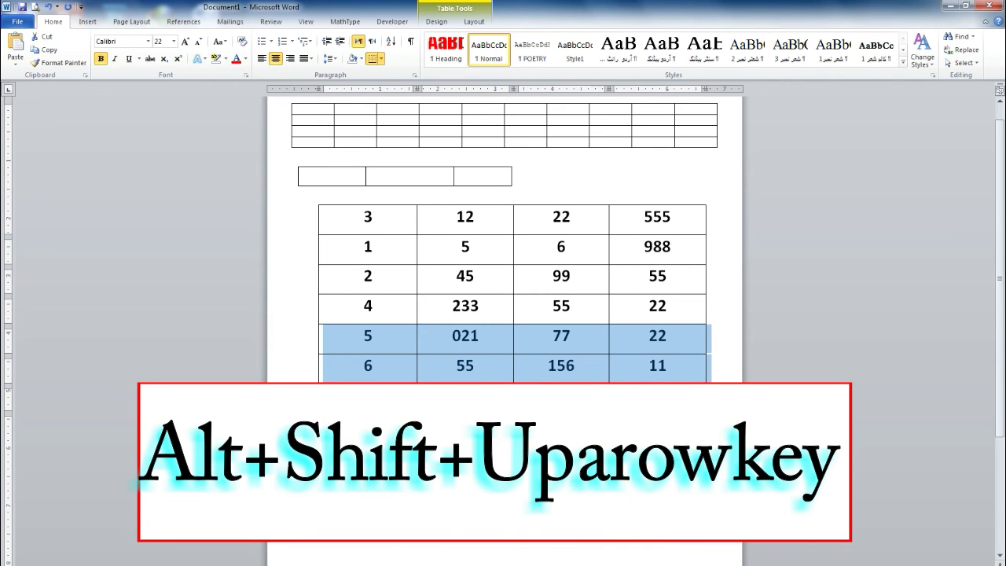
pyautogui.click(405, 393)
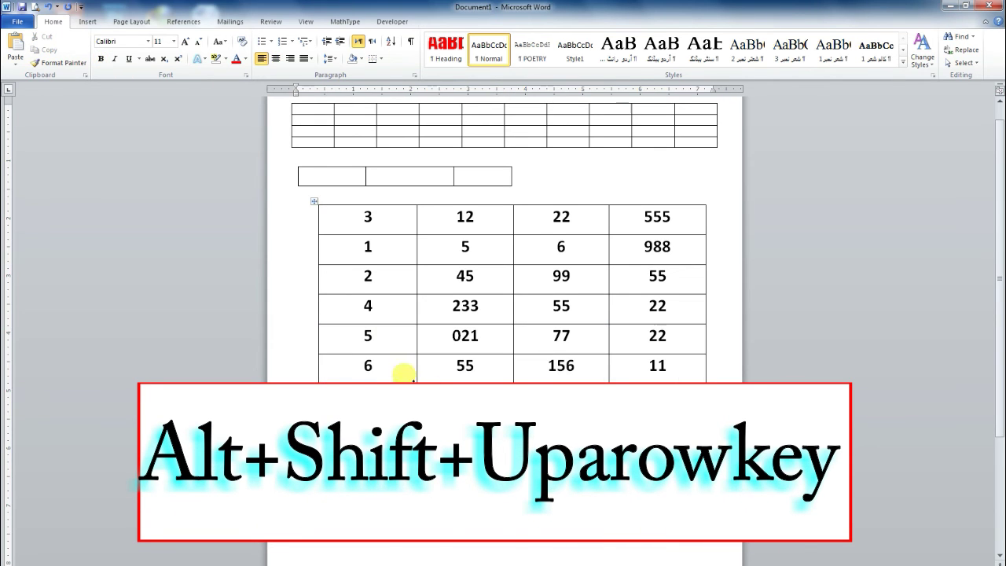
pyautogui.click(371, 285)
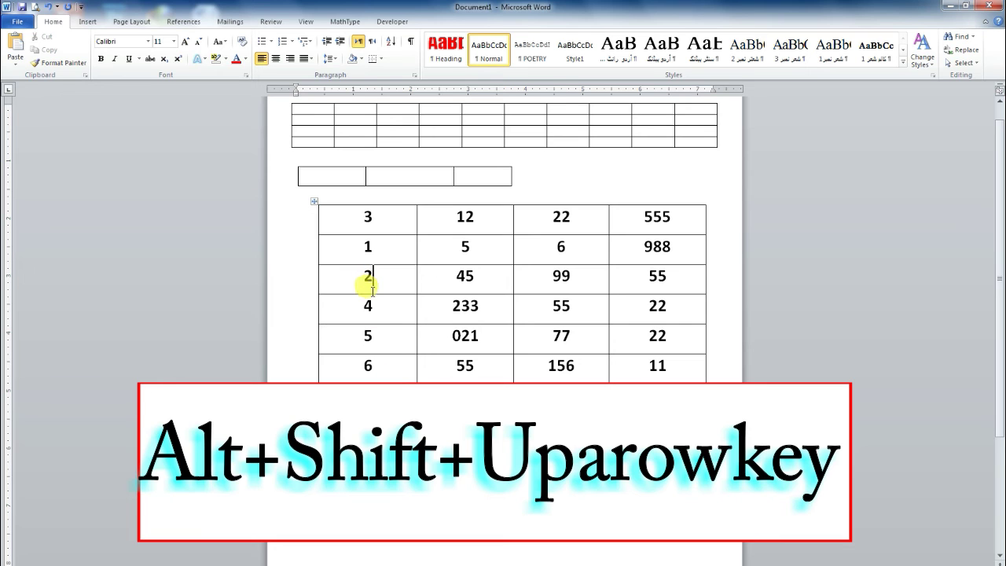
pyautogui.click(400, 374)
pyautogui.click(399, 338)
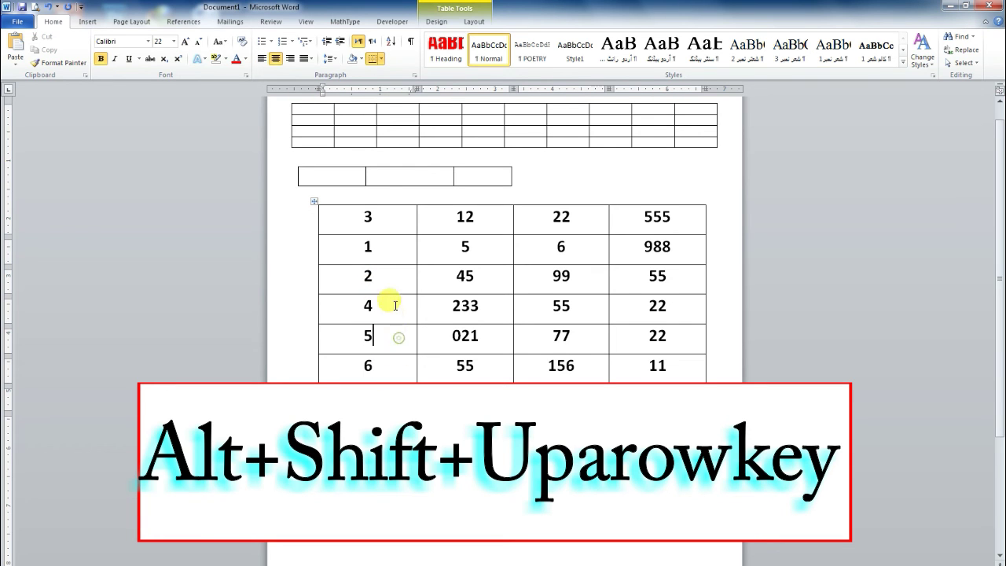
pyautogui.click(434, 308)
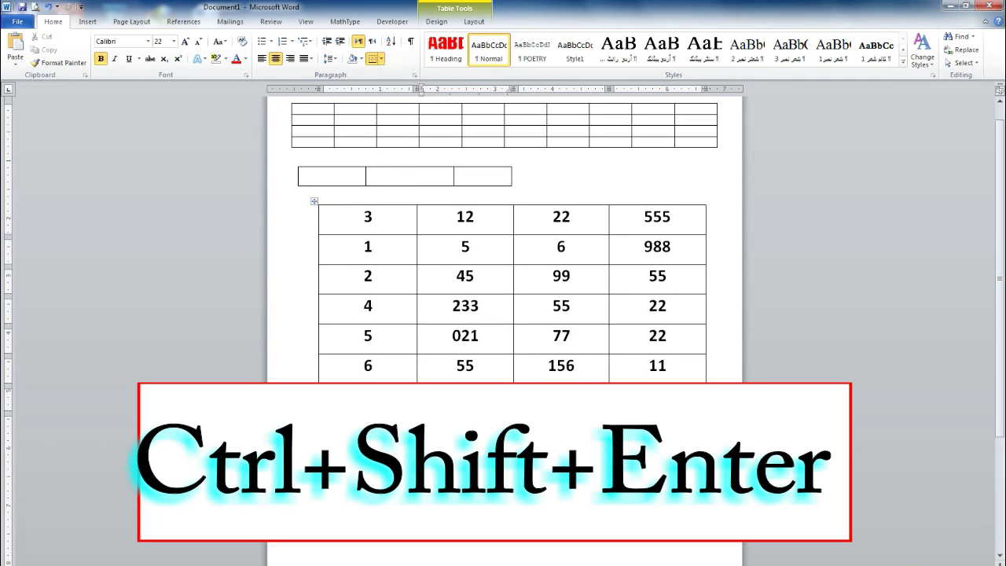
# Split the table above the 4, 233 row so rows 4, 5, 6, 4 form a separate table
pyautogui.hotkey('ctrl', 'shift', 'Return')
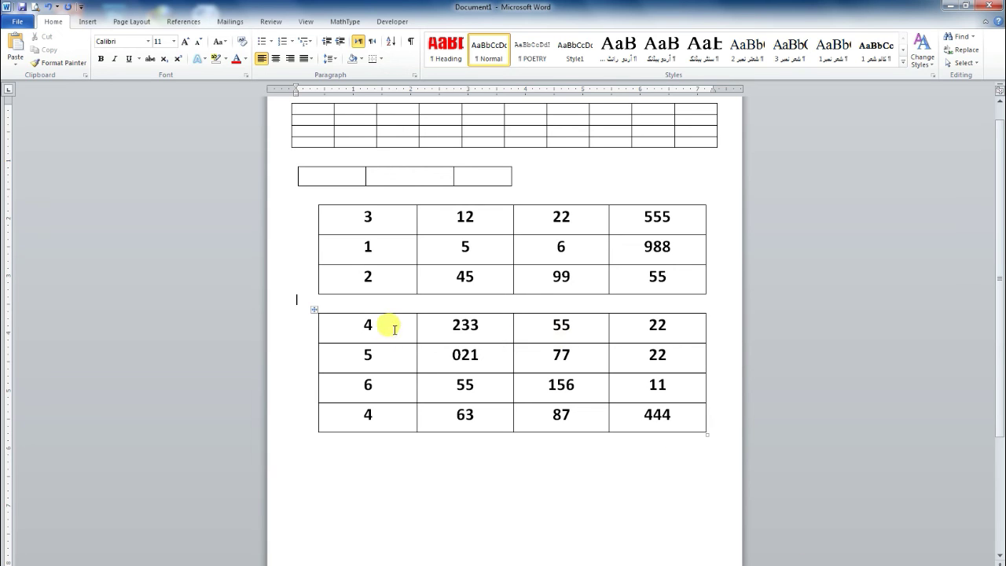
pyautogui.click(394, 330)
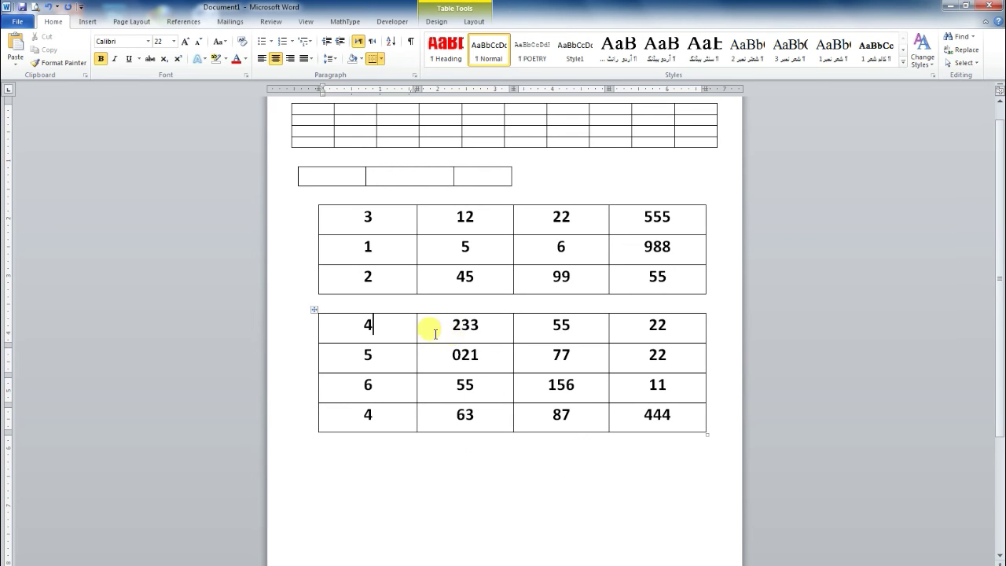
pyautogui.moveTo(401, 329); pyautogui.dragTo(511, 324)
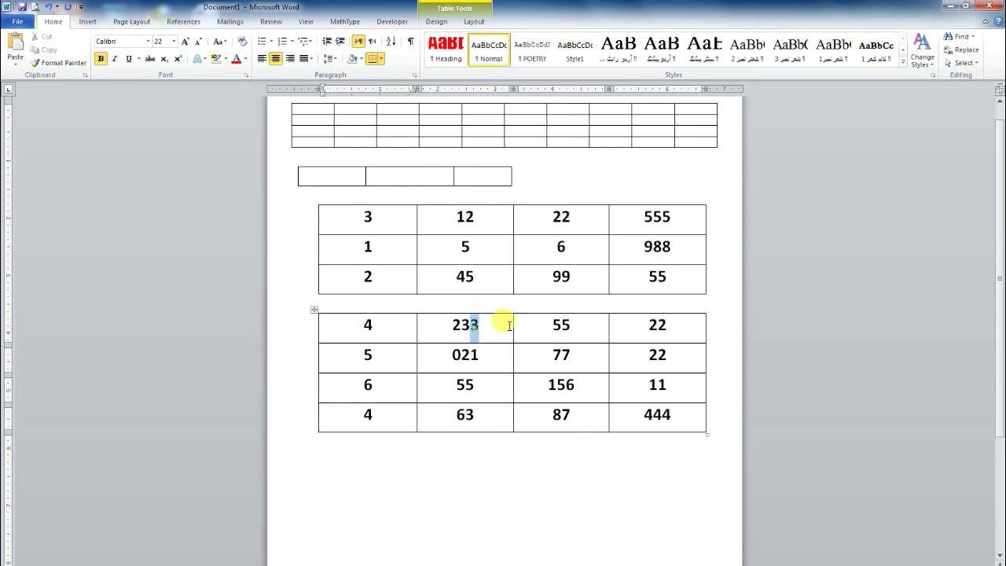
# Move the 4, 233, 55, 22 row up to the bottom of the first table
pyautogui.click(396, 326)
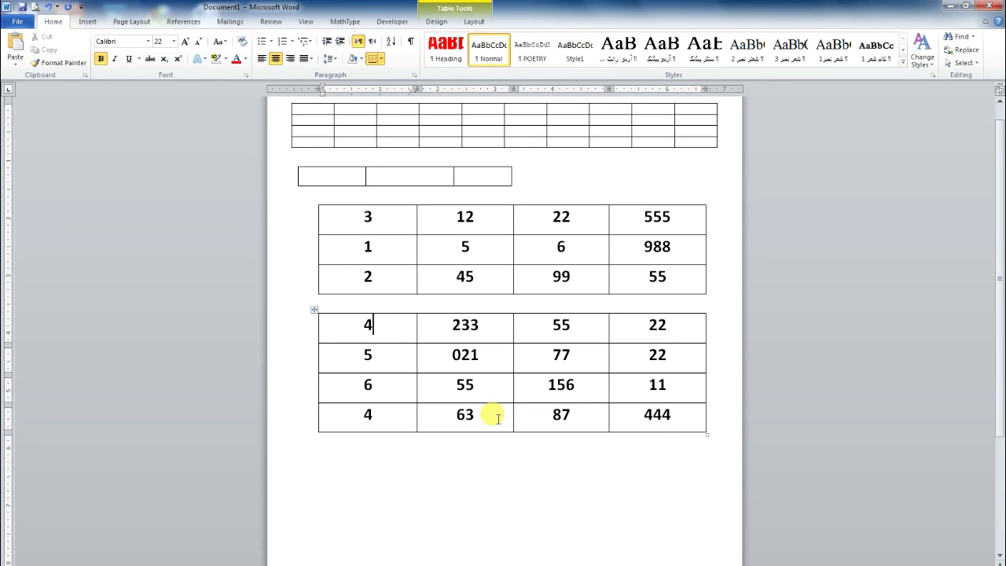
pyautogui.hotkey('alt', 'shift', 'Up')
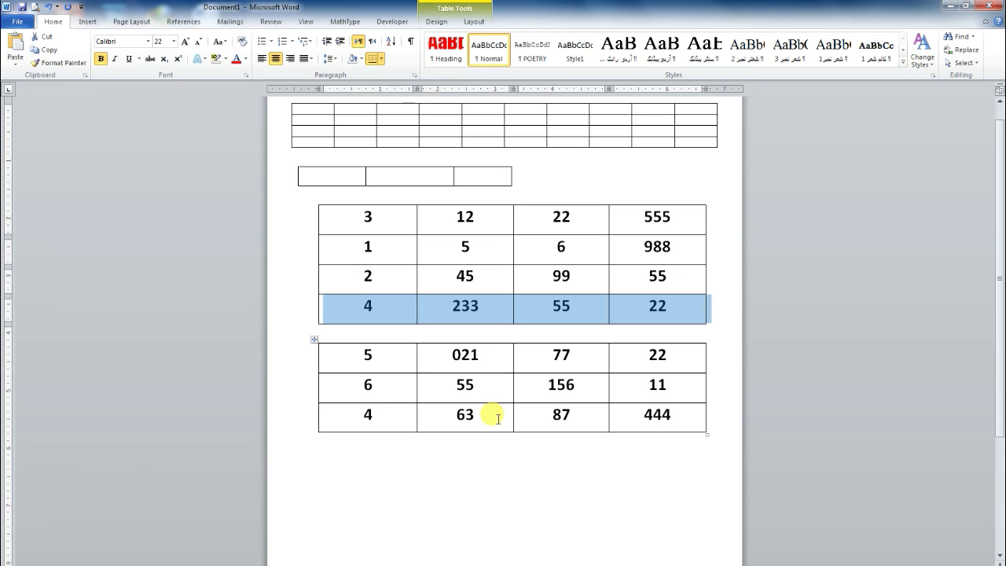
pyautogui.click(428, 334)
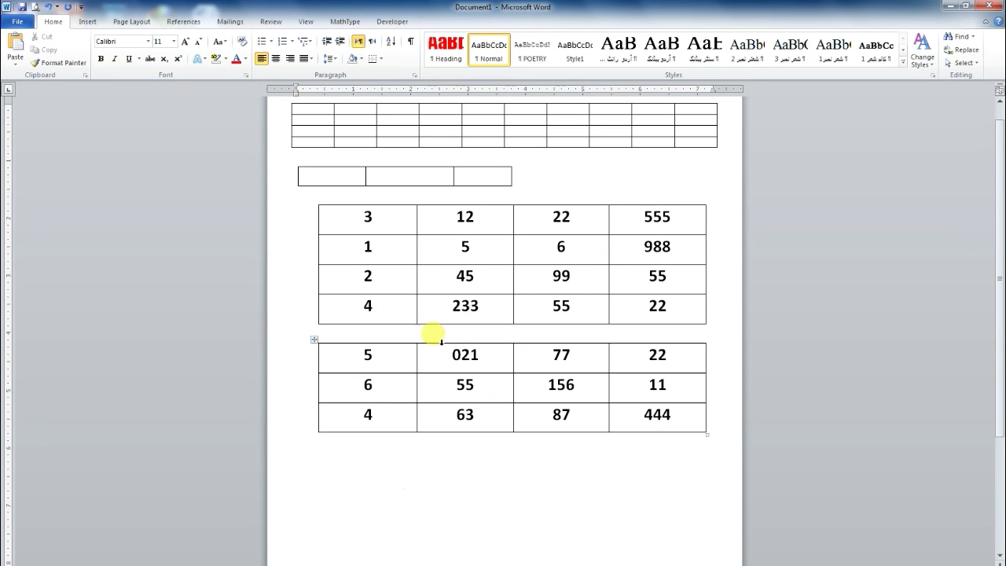
pyautogui.scroll(1, 432, 334)
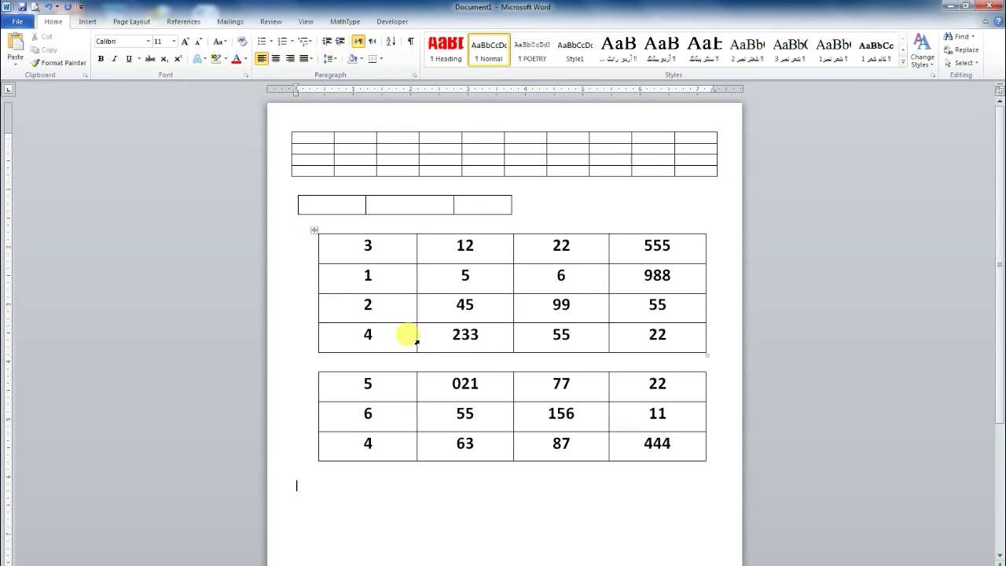
# Merge the 1, 5 and 6 cells of the 988 row into one cell
pyautogui.doubleClick(360, 242)
pyautogui.moveTo(411, 244); pyautogui.dragTo(490, 334)
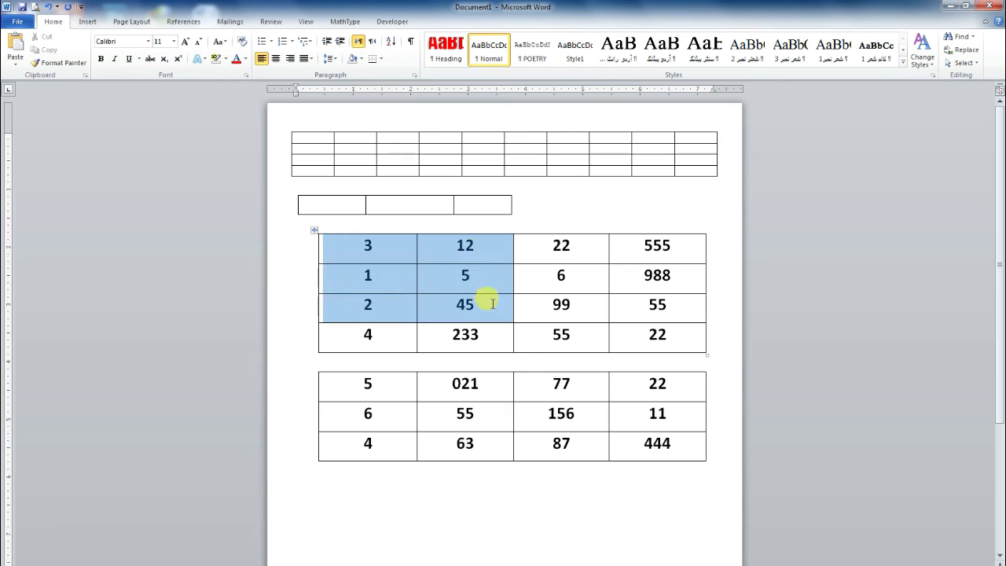
pyautogui.moveTo(355, 253); pyautogui.dragTo(528, 249)
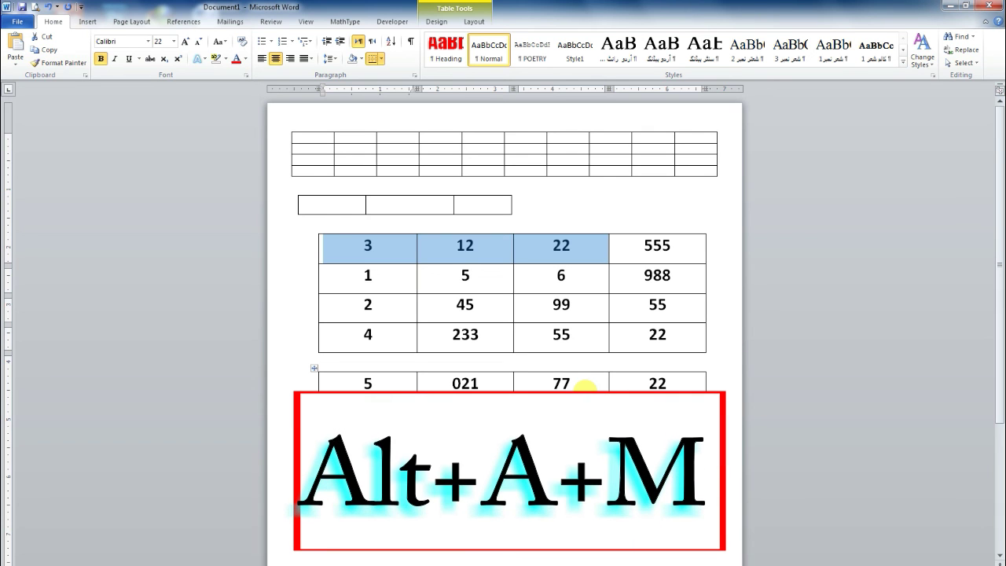
pyautogui.press('alt')
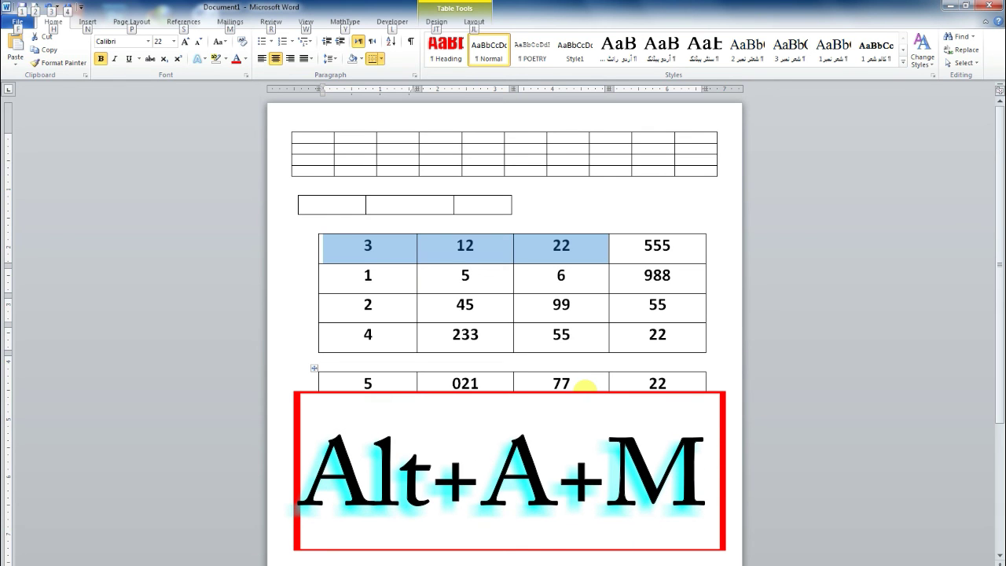
pyautogui.press('a')
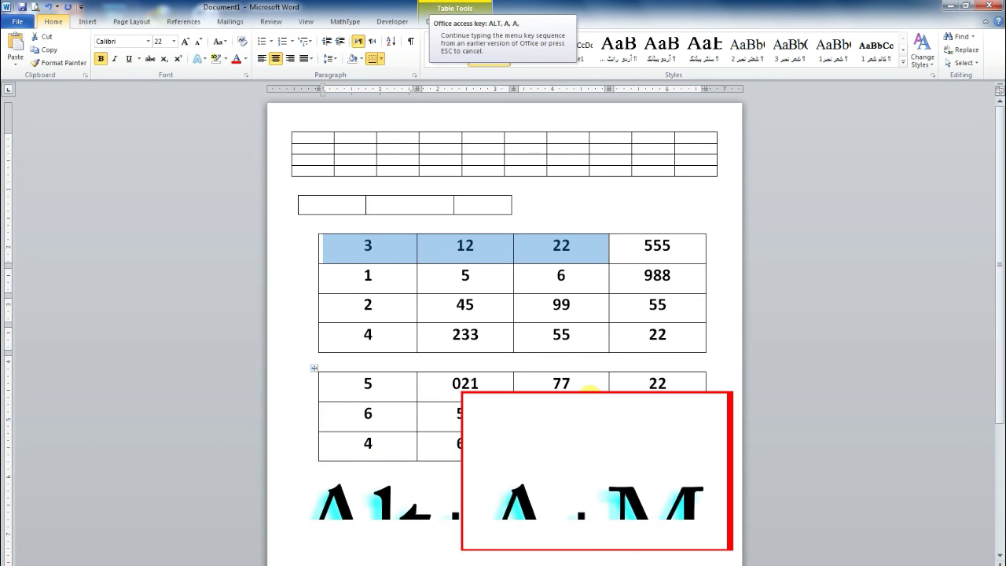
pyautogui.press('m')
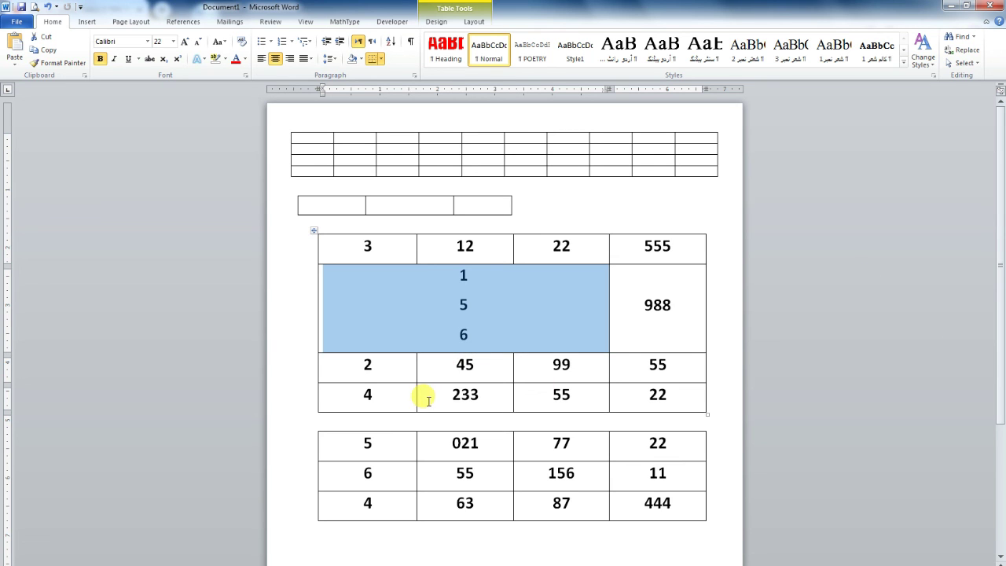
# Delete the numbers 1, 5 and 6 from the merged cell, leaving it empty
pyautogui.click(405, 408)
pyautogui.click(404, 446)
pyautogui.click(403, 486)
pyautogui.click(464, 475)
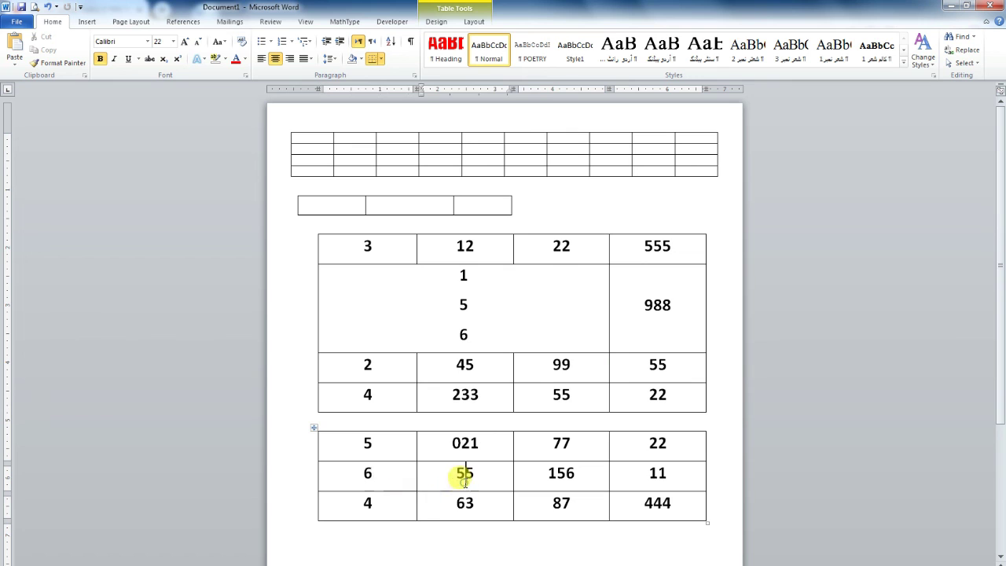
pyautogui.click(339, 274)
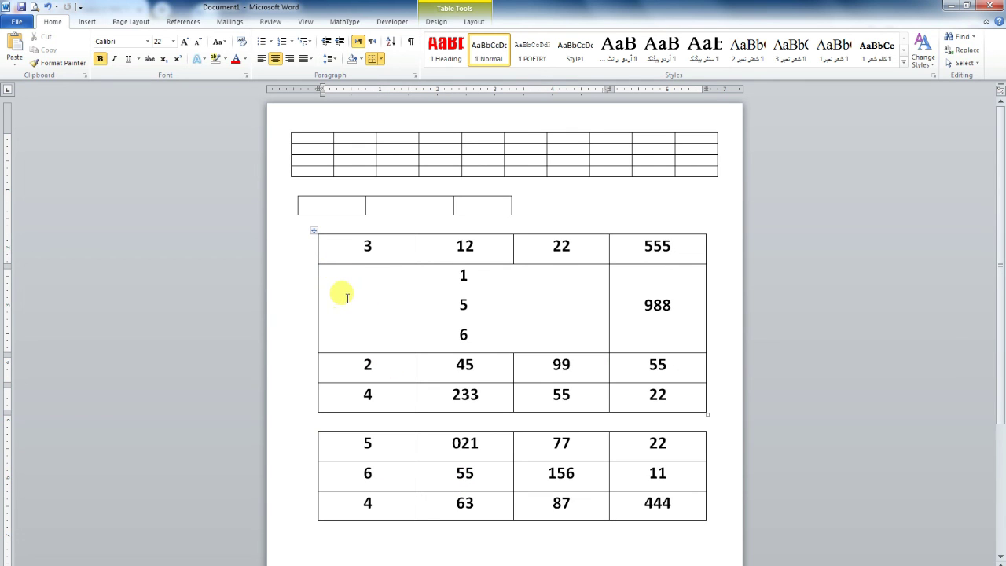
pyautogui.moveTo(350, 283); pyautogui.dragTo(577, 344)
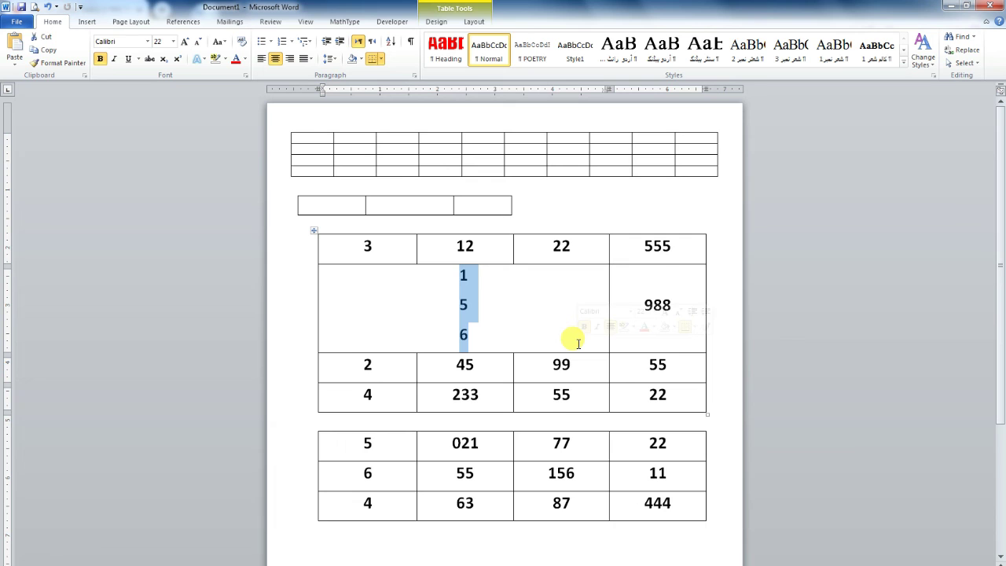
pyautogui.press('Delete')
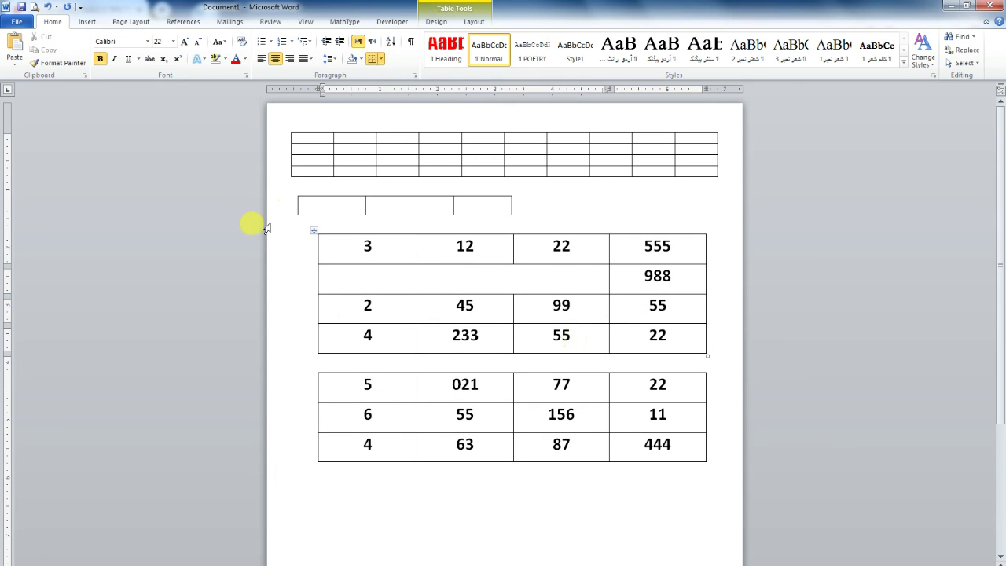
# Split the empty merged cell beside 988 into 5 columns and 1 row
pyautogui.rightClick(394, 282)
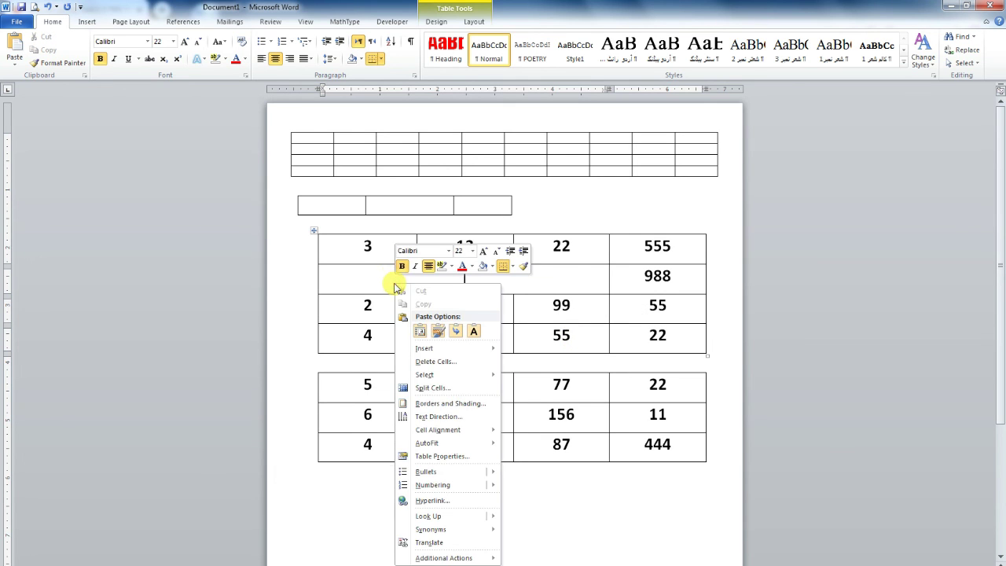
pyautogui.rightClick(456, 279)
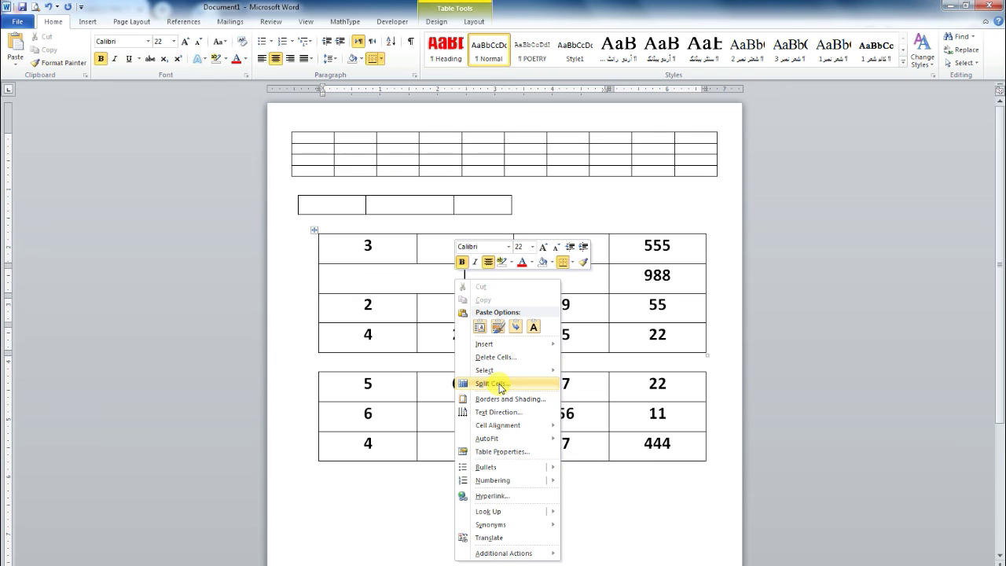
pyautogui.click(499, 384)
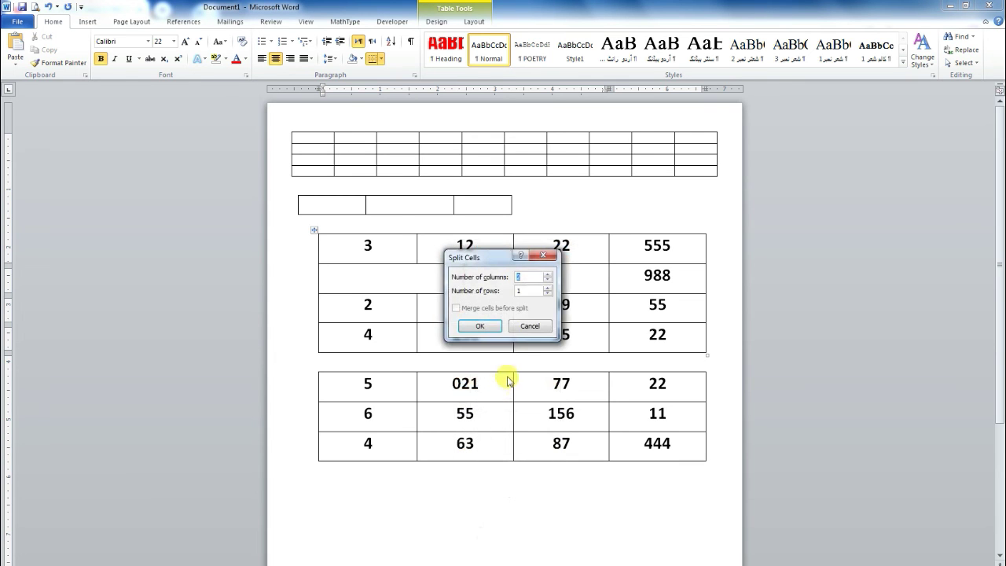
pyautogui.moveTo(495, 257); pyautogui.dragTo(847, 229)
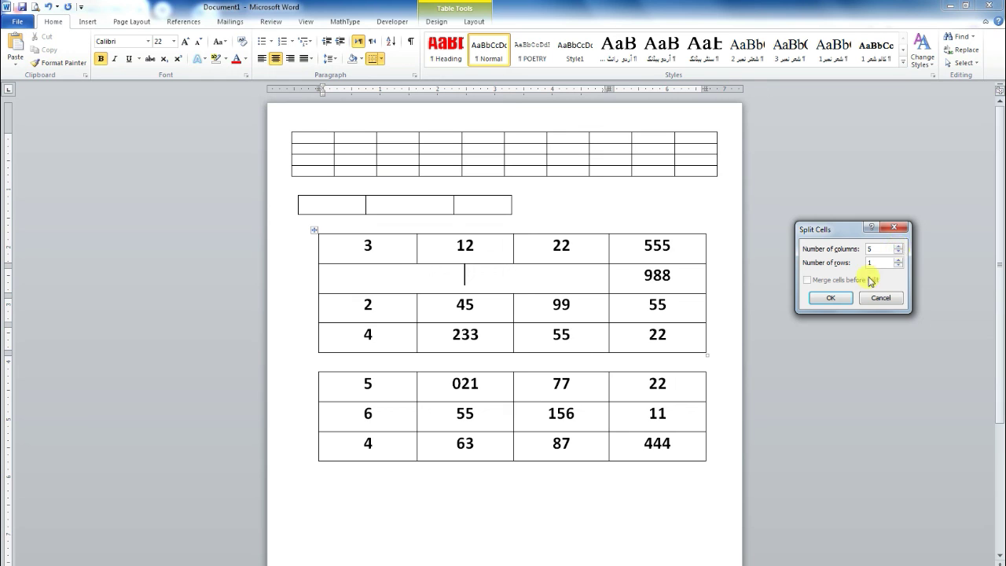
pyautogui.click(831, 298)
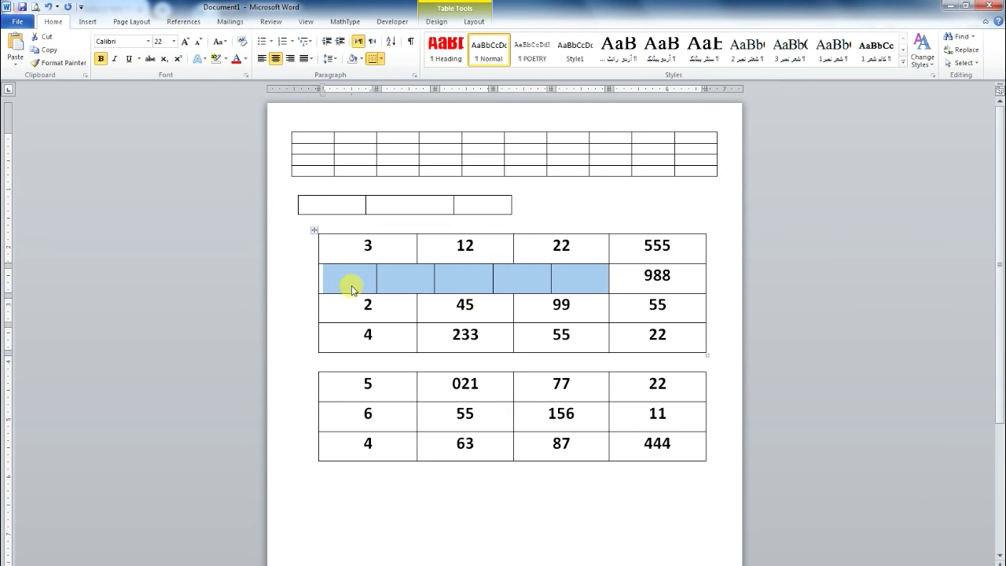
# Select all five new split cells in the 988 row
pyautogui.moveTo(335, 282); pyautogui.dragTo(562, 286)
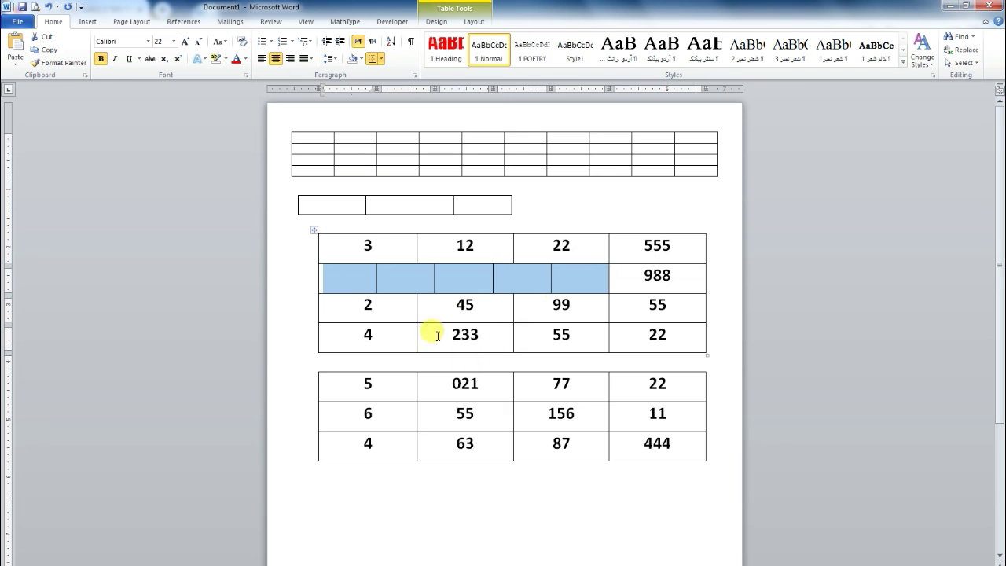
pyautogui.click(365, 275)
pyautogui.rightClick(400, 285)
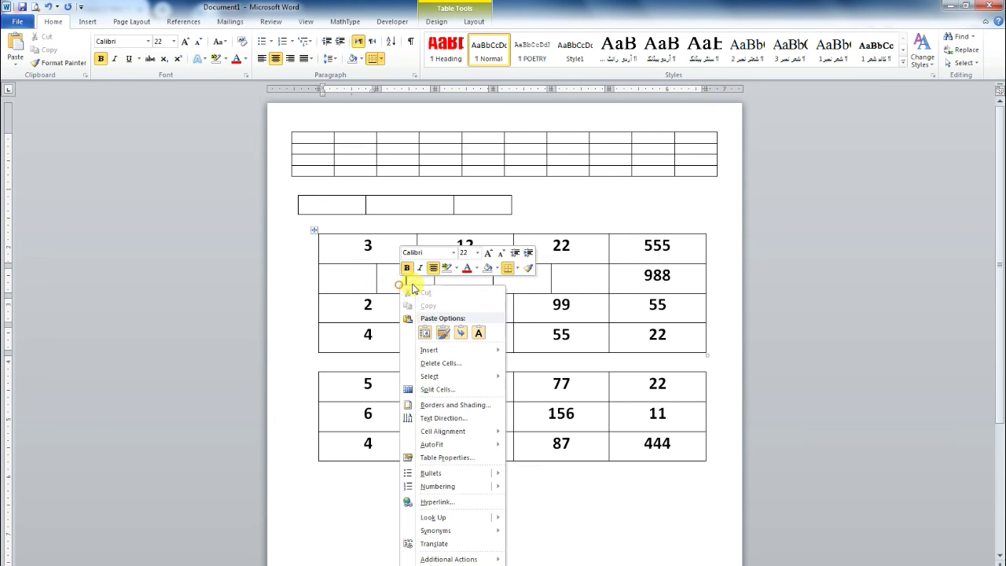
pyautogui.press('Escape')
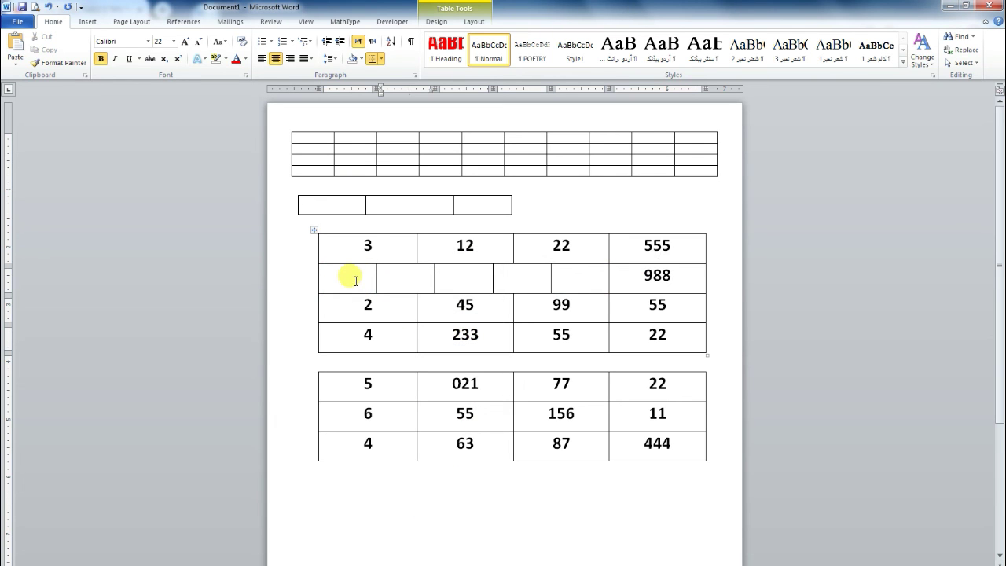
pyautogui.moveTo(348, 275); pyautogui.dragTo(572, 284)
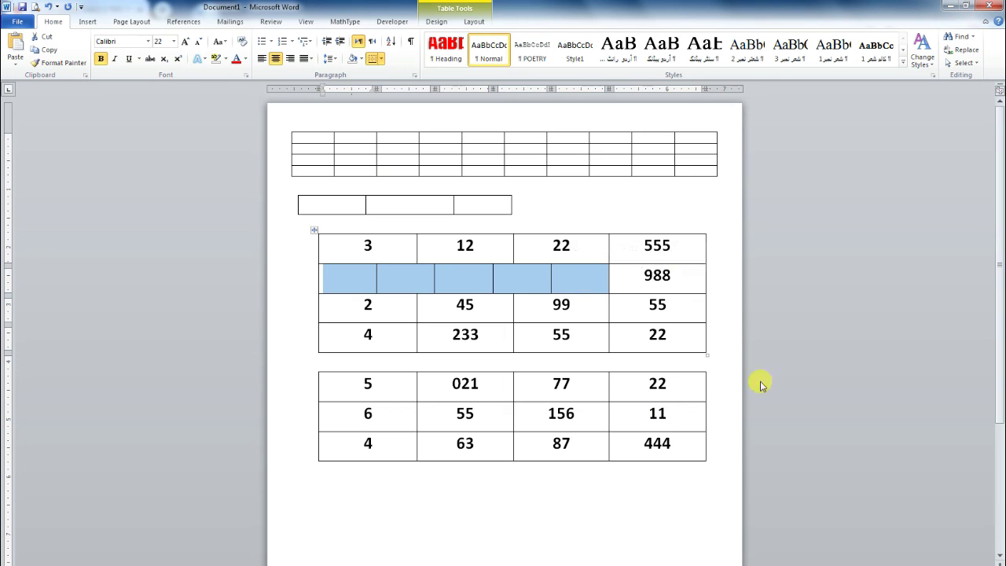
# Merge the five selected cells beside 988 back into one wide cell using Alt, A, M
pyautogui.press('alt')
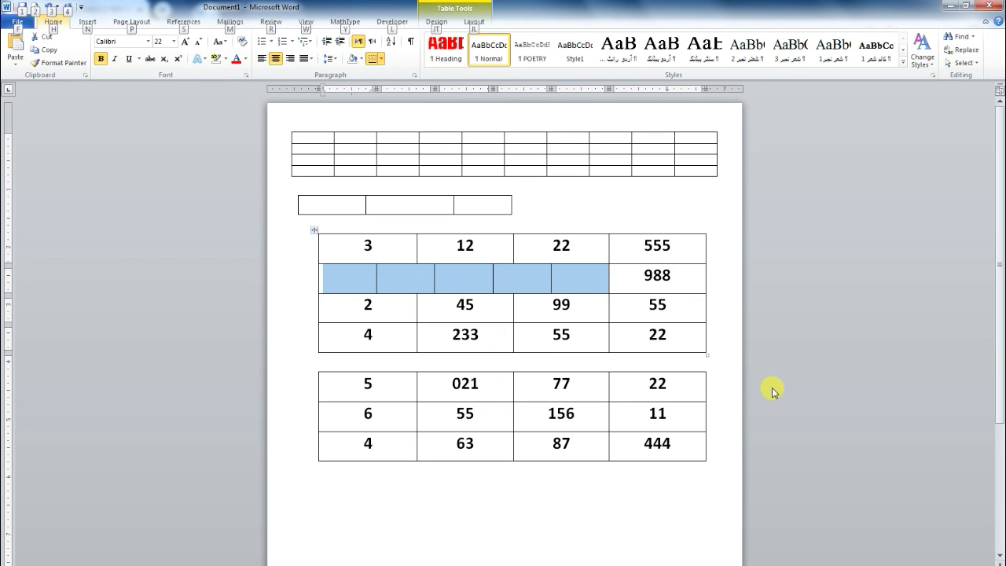
pyautogui.press('a')
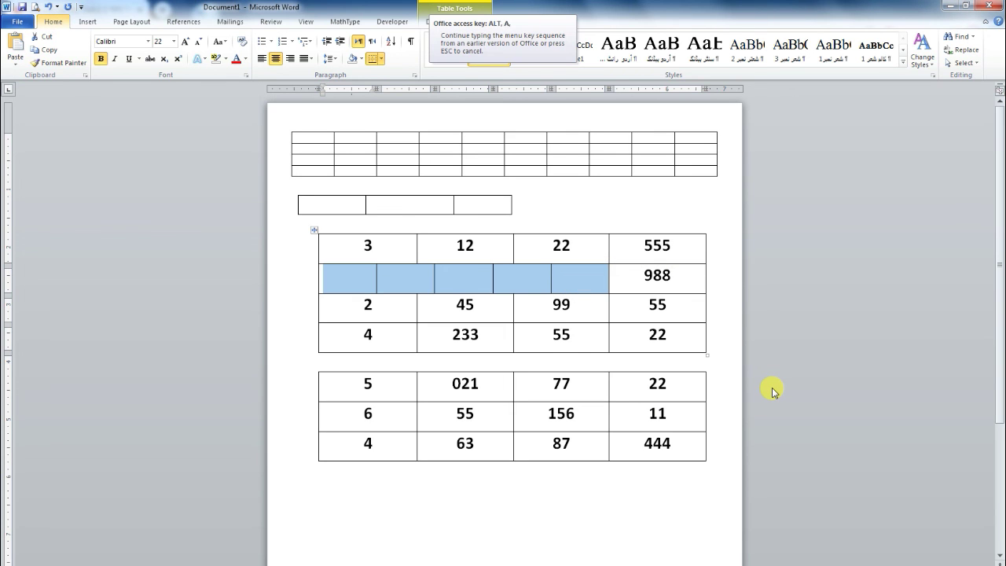
pyautogui.press('m')
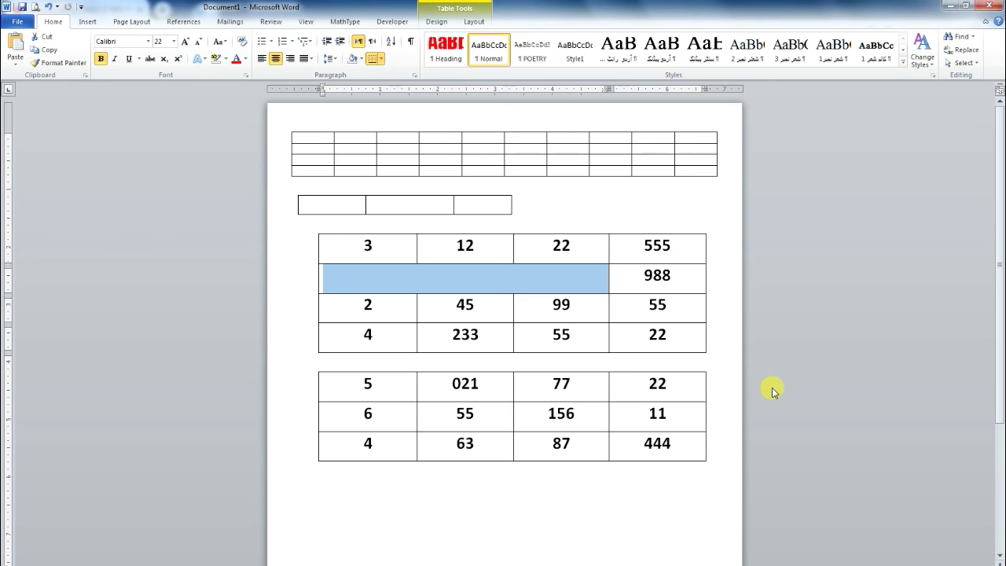
pyautogui.click(398, 312)
pyautogui.moveTo(398, 313); pyautogui.dragTo(562, 404)
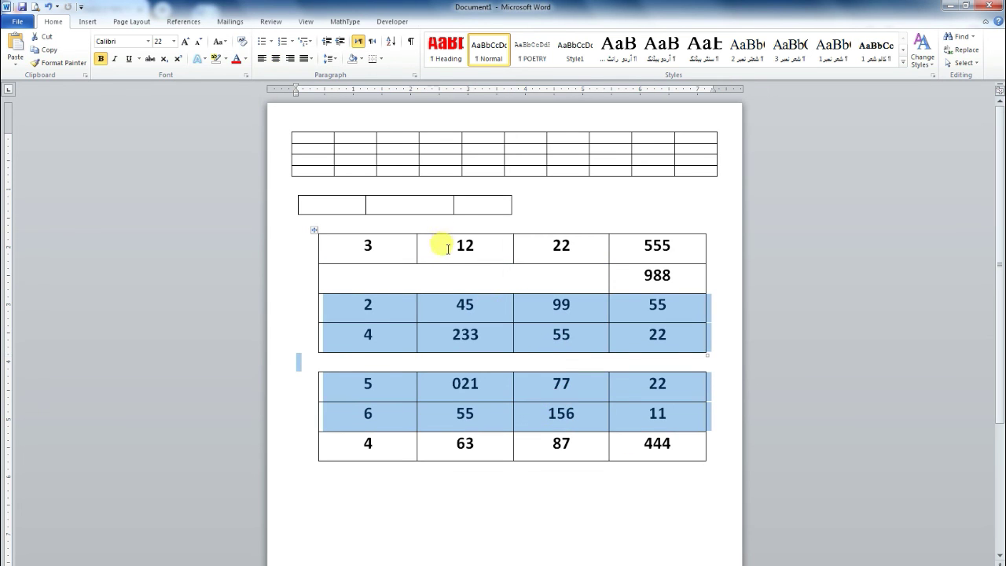
# Replace 12 in the first row with 'New Education Heart High School'
pyautogui.moveTo(447, 242); pyautogui.dragTo(485, 239)
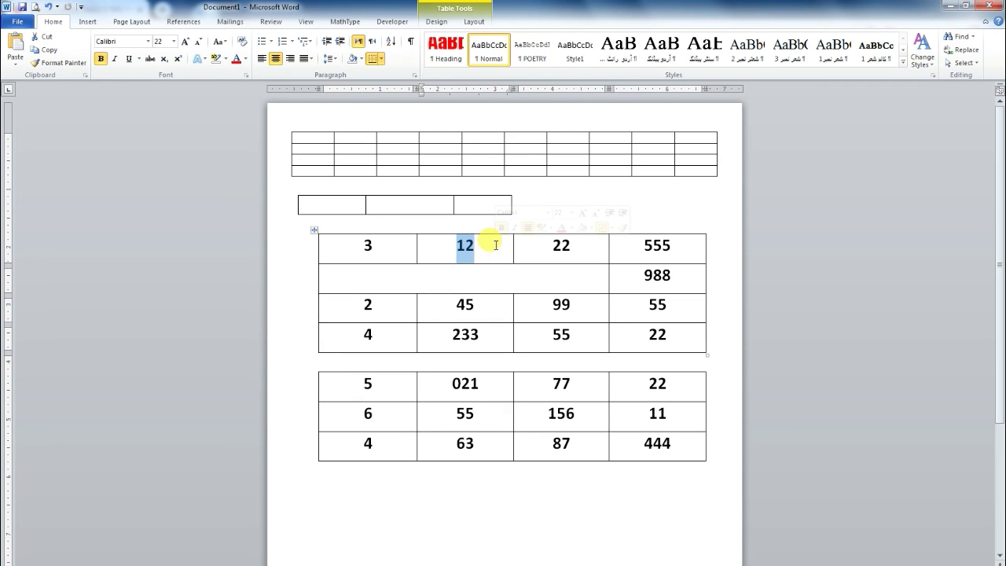
pyautogui.write('New Education Heart High School')
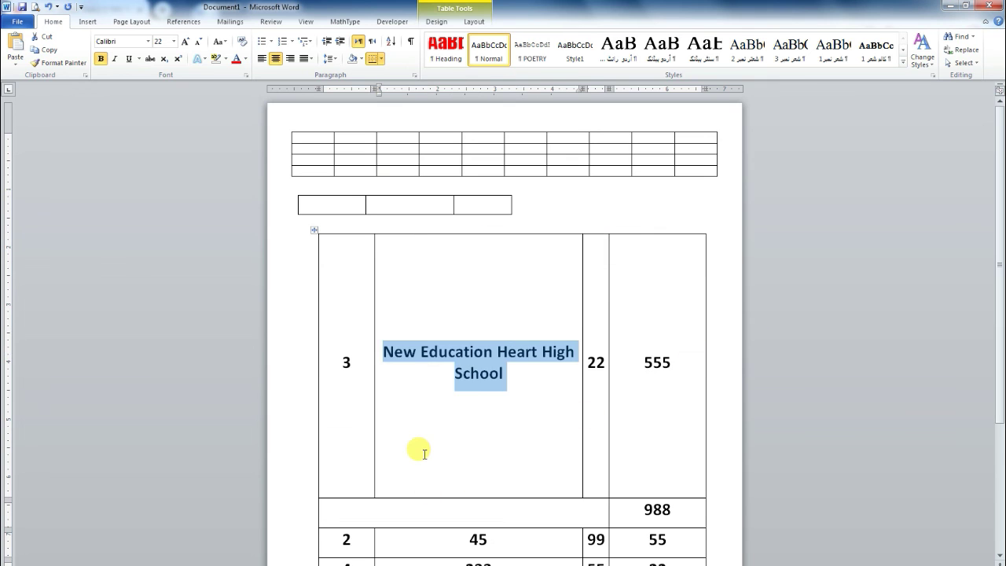
pyautogui.click(417, 450)
# Place the caret in the bottom-left cell of the small table at the top
pyautogui.scroll(-5, 461, 325)
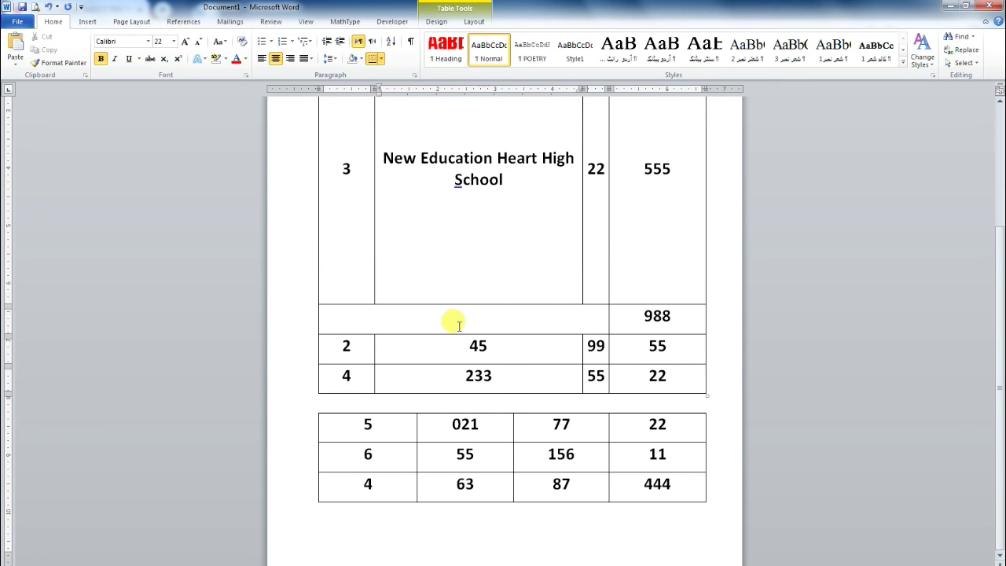
pyautogui.click(415, 348)
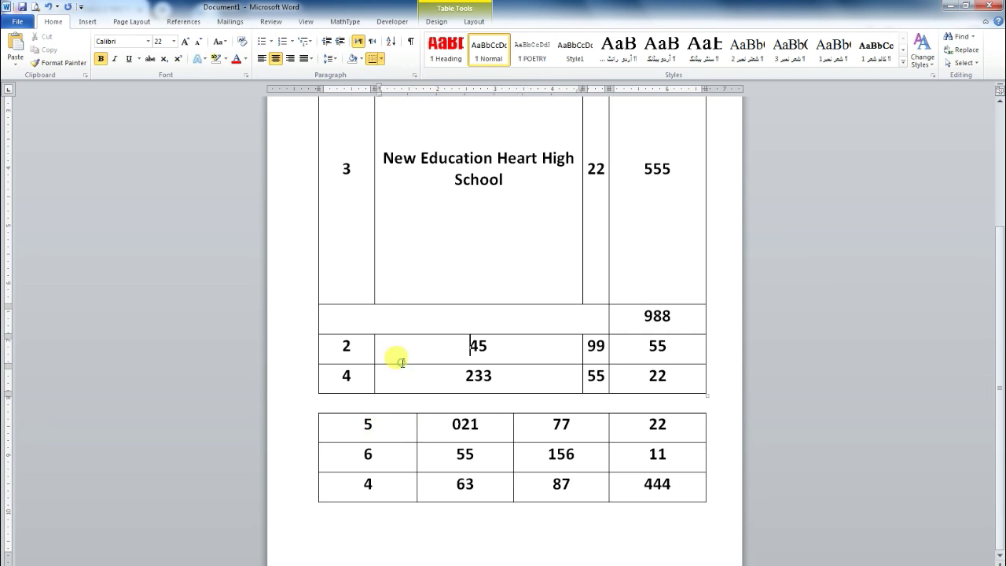
pyautogui.scroll(5, 492, 493)
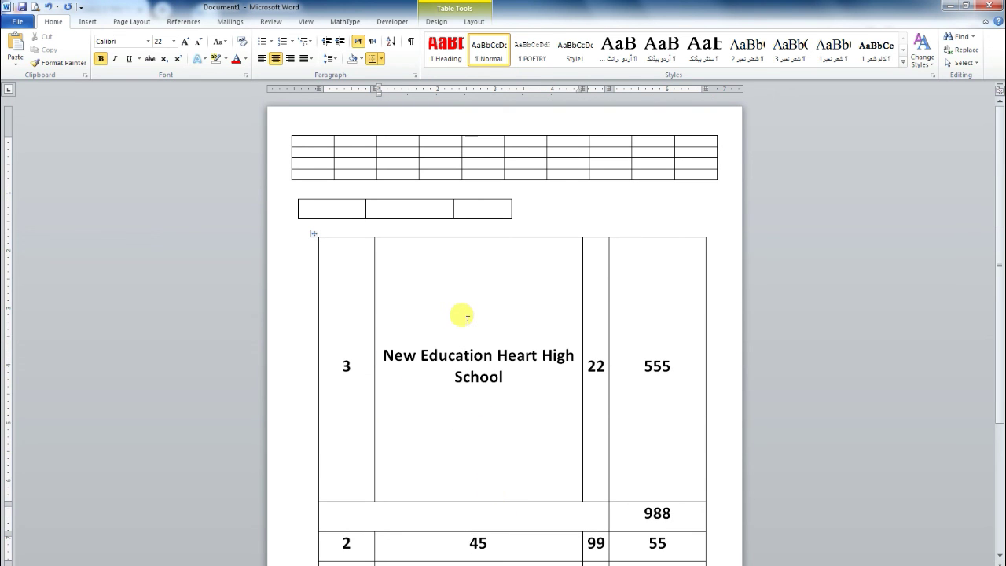
pyautogui.moveTo(351, 158)
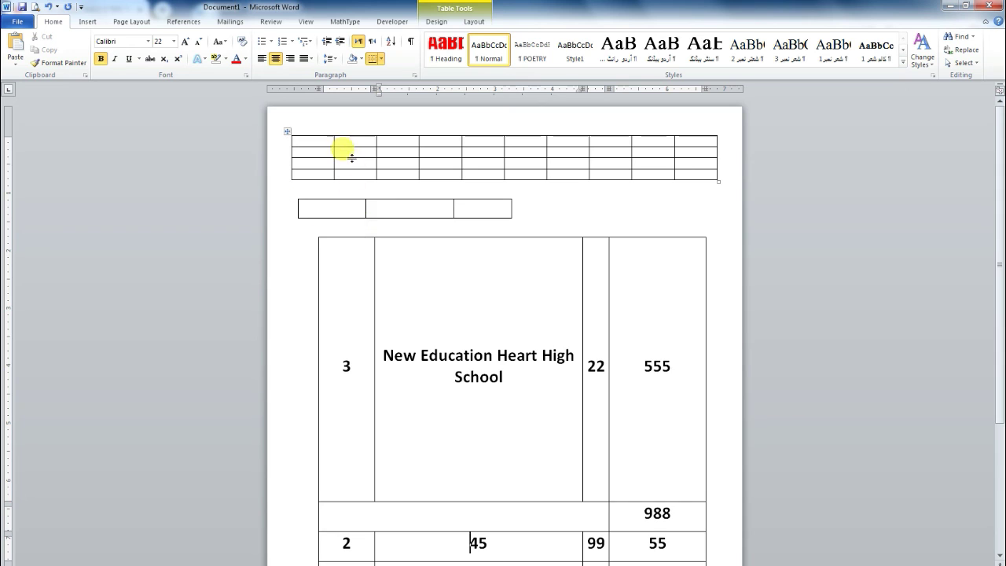
pyautogui.click(309, 143)
pyautogui.click(322, 159)
pyautogui.click(322, 175)
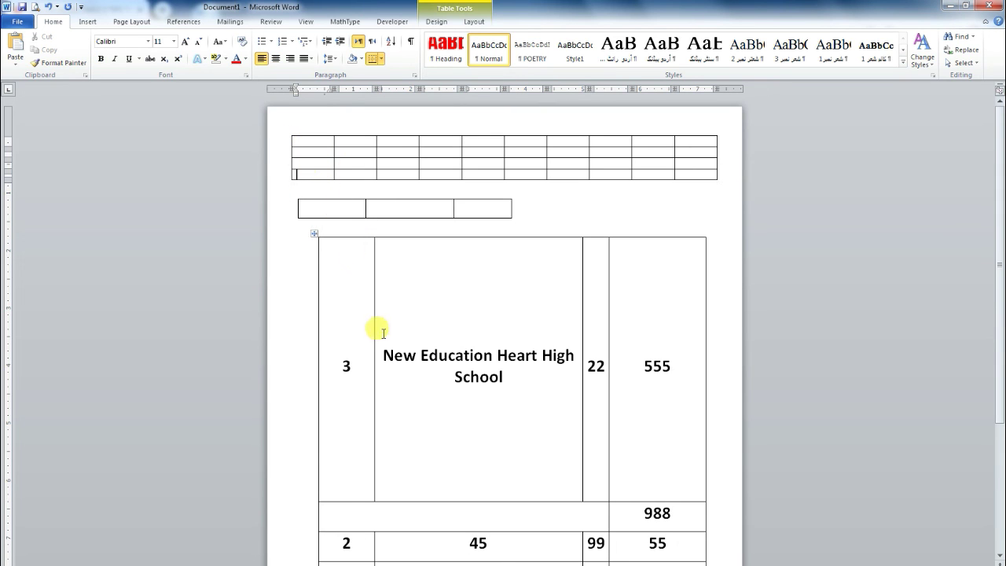